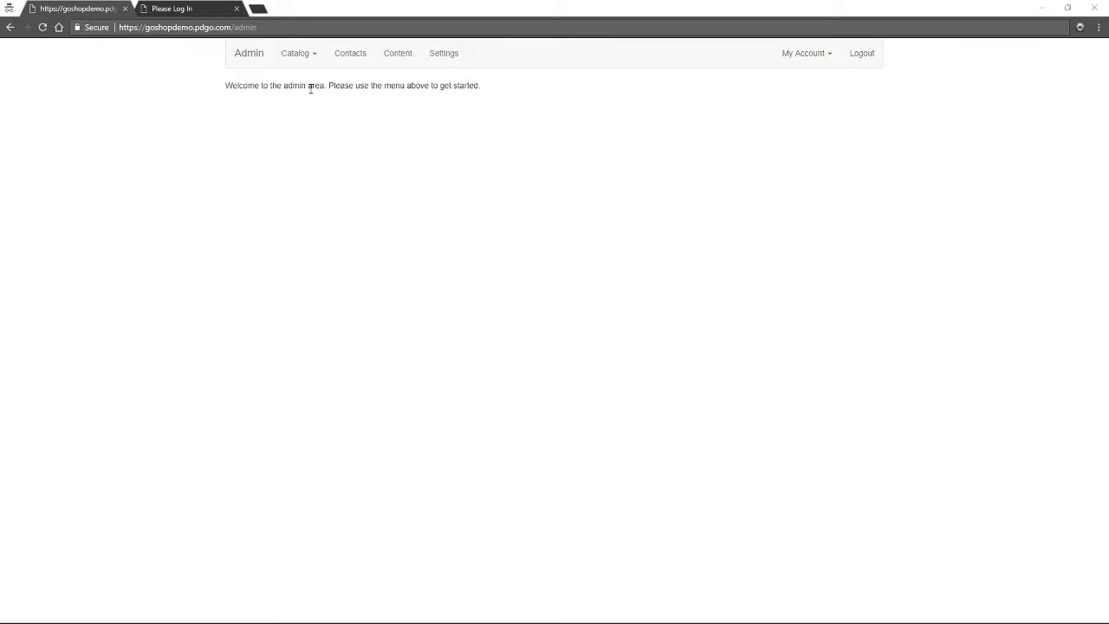
- Look over the Catalog options and the list of admin users, and return to the admin start page
click(298, 59)
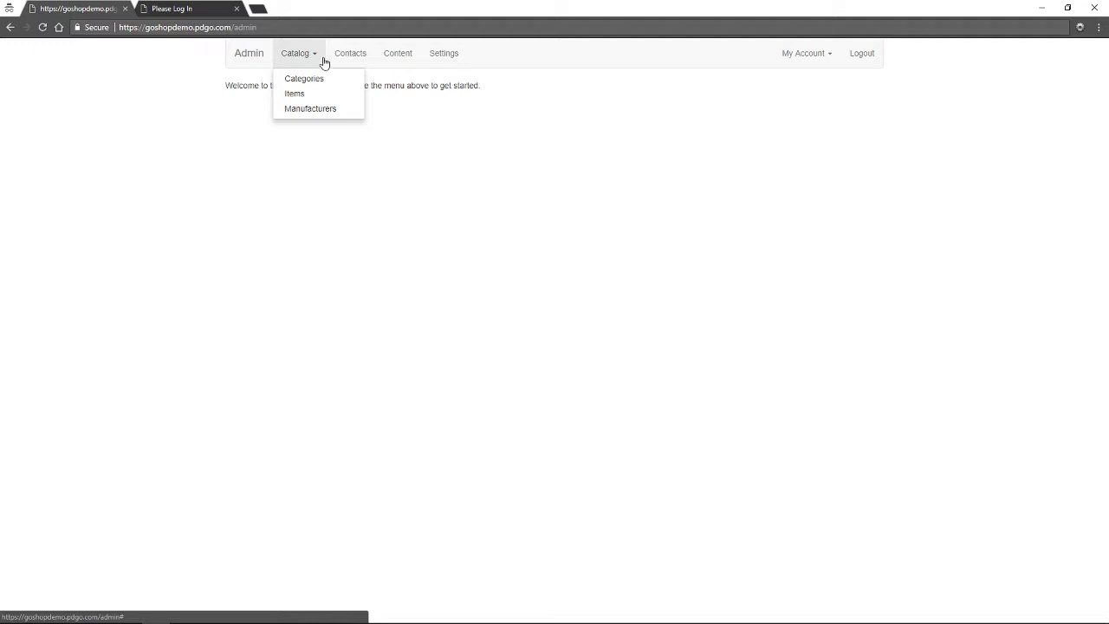
click(372, 74)
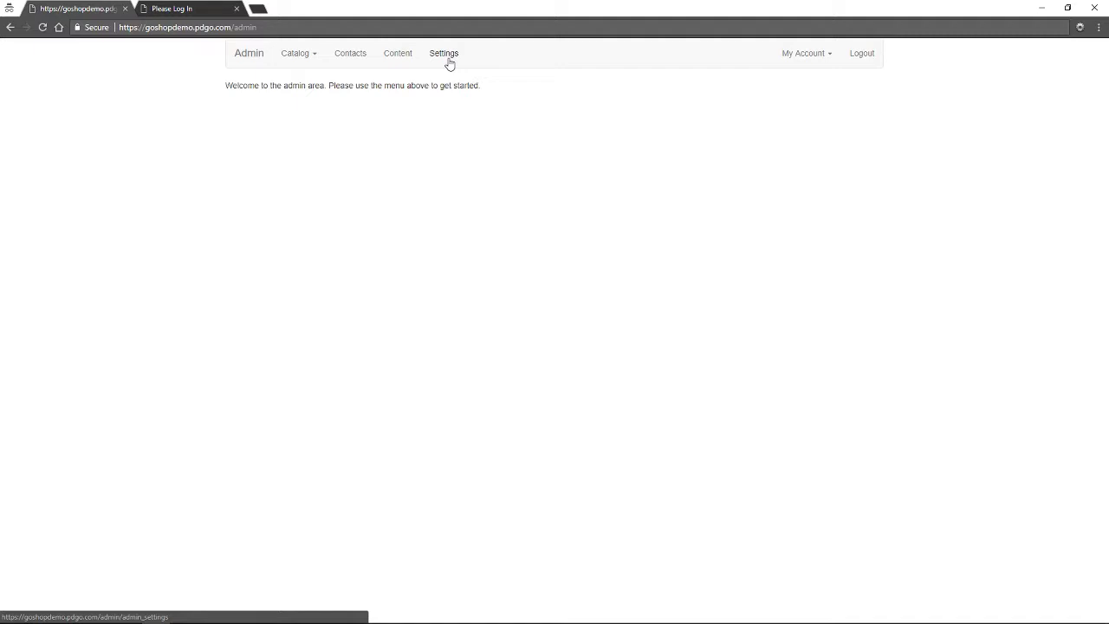
click(812, 58)
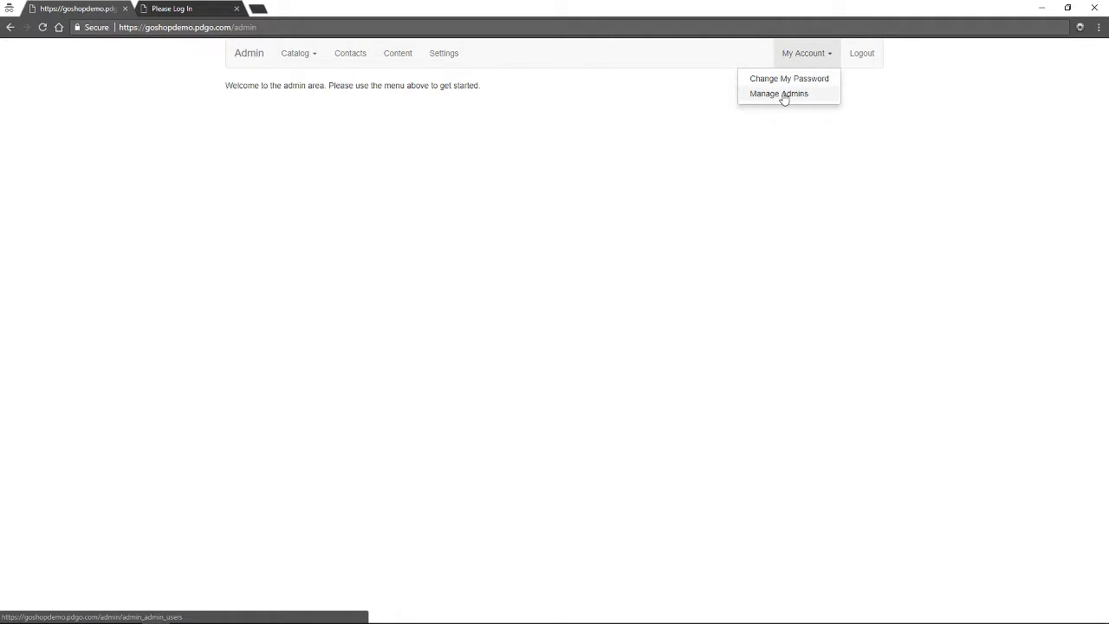
click(784, 95)
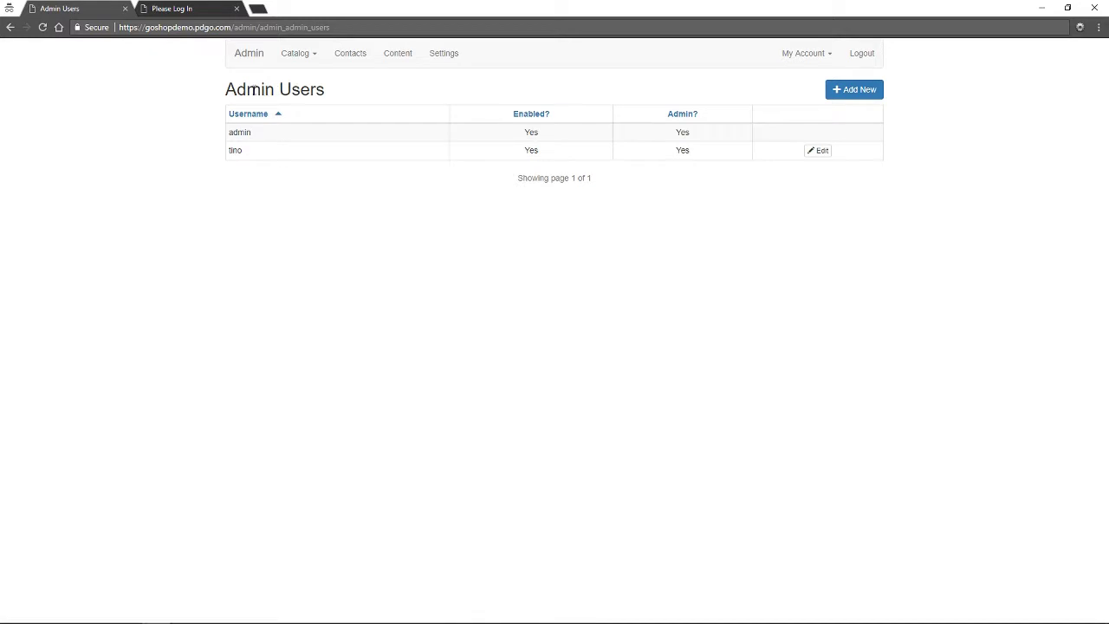
click(12, 27)
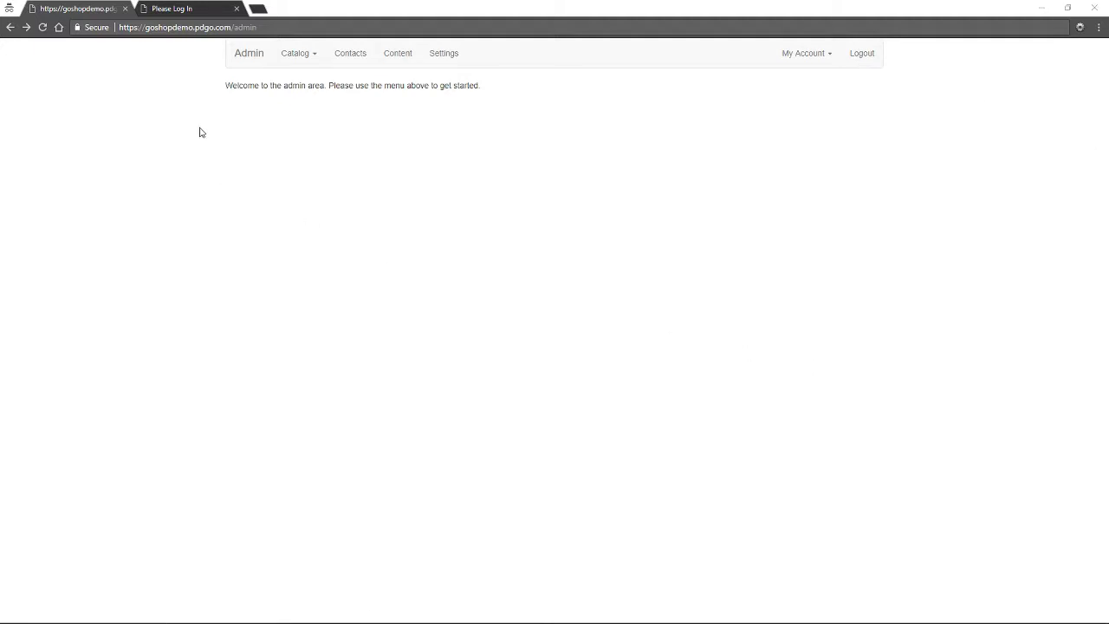
- Open the catalog's category list, view the subcategories of Premium Candles, and return to the top-level categories
click(304, 58)
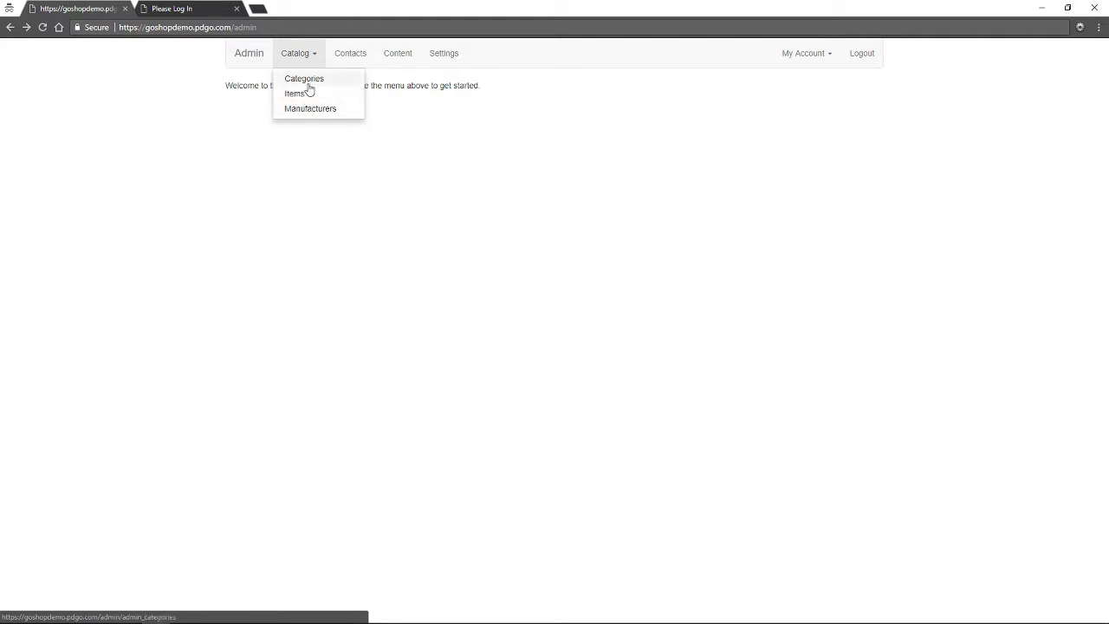
click(308, 83)
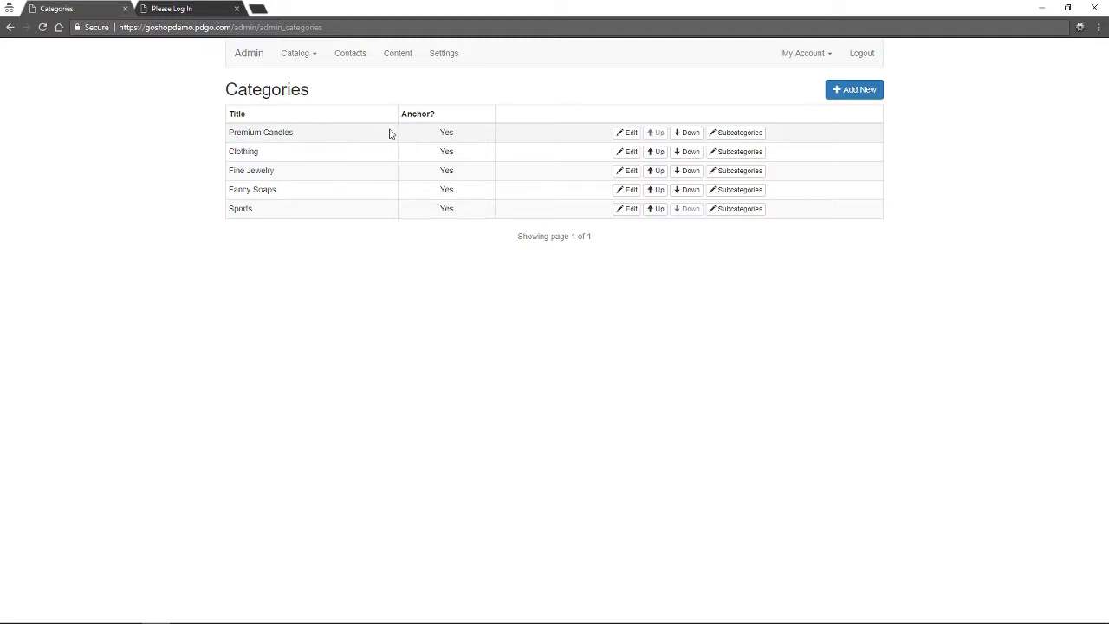
click(751, 138)
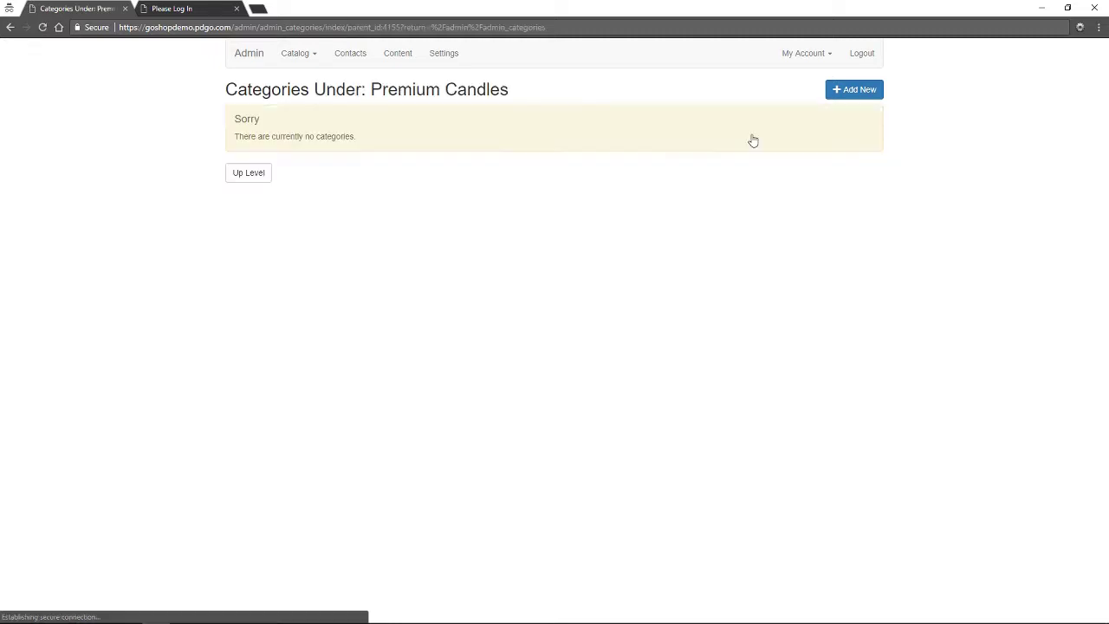
click(262, 171)
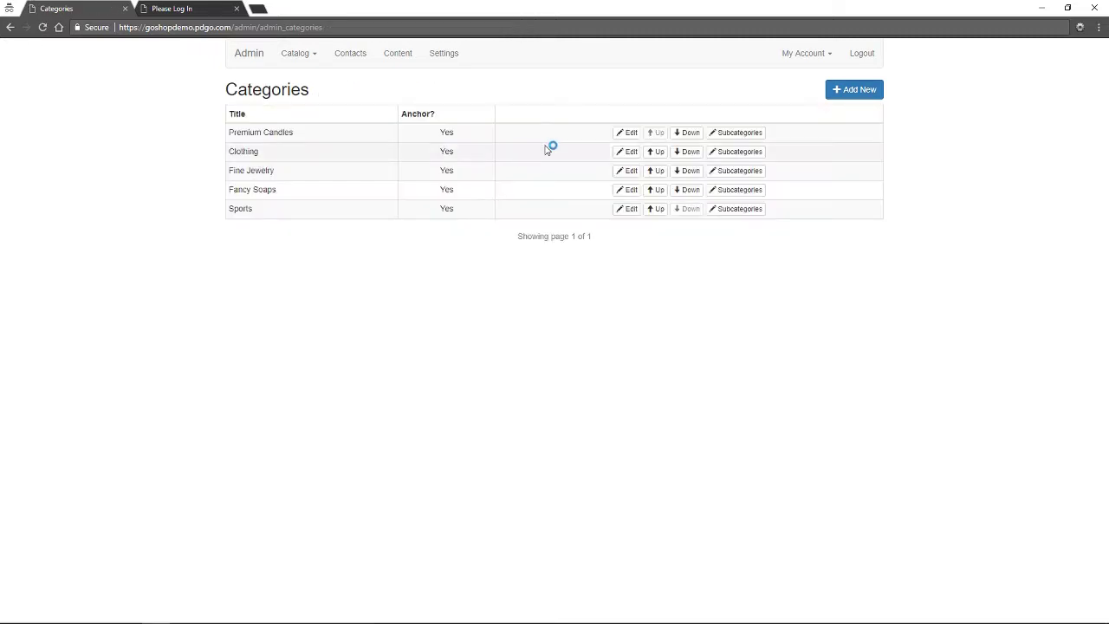
- Open a blank form for a new category and examine its title, navigation and meta fields
click(847, 94)
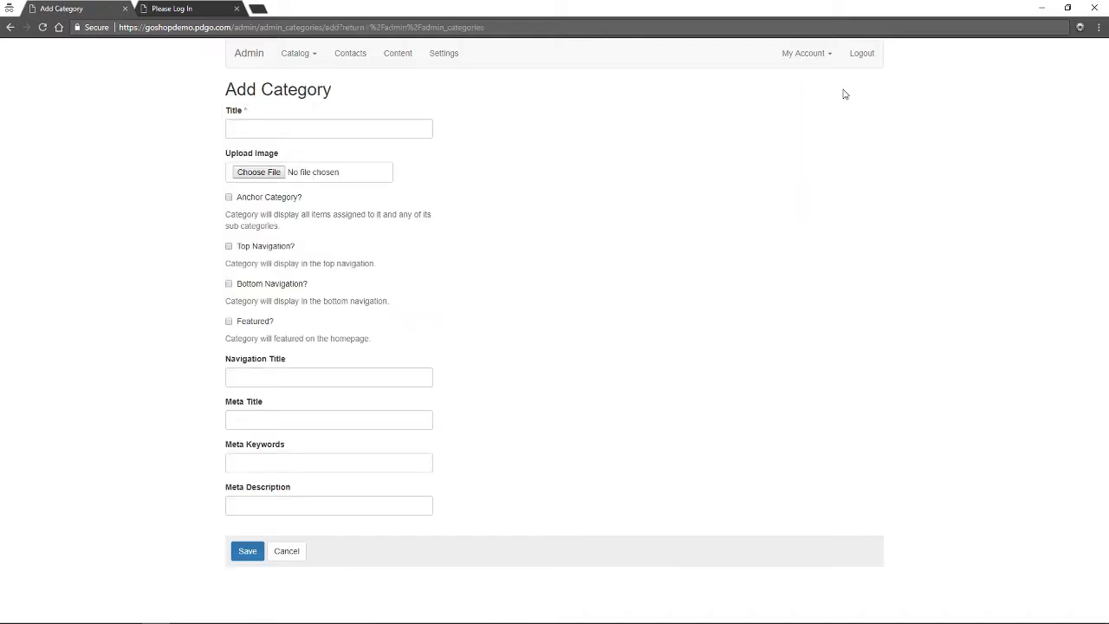
click(246, 130)
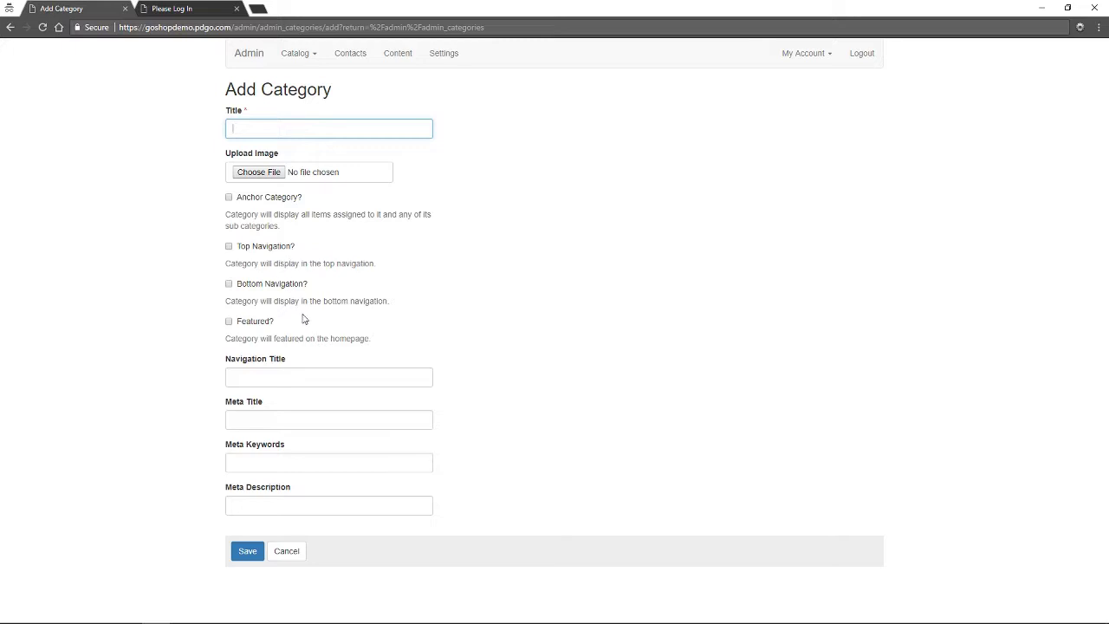
drag(318, 263, 352, 264)
click(377, 273)
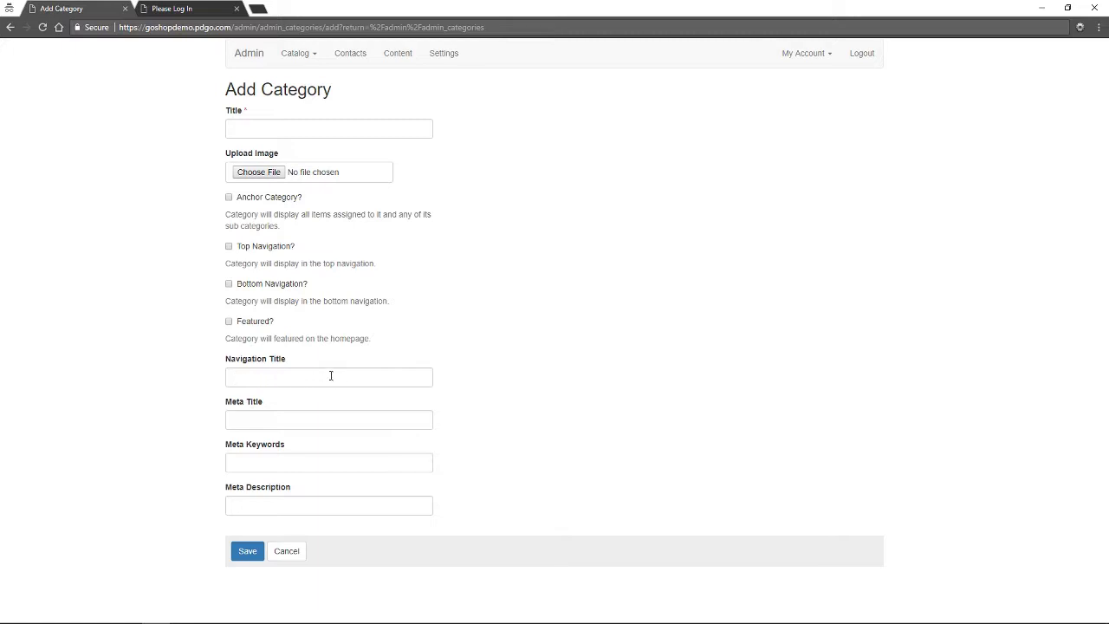
click(251, 421)
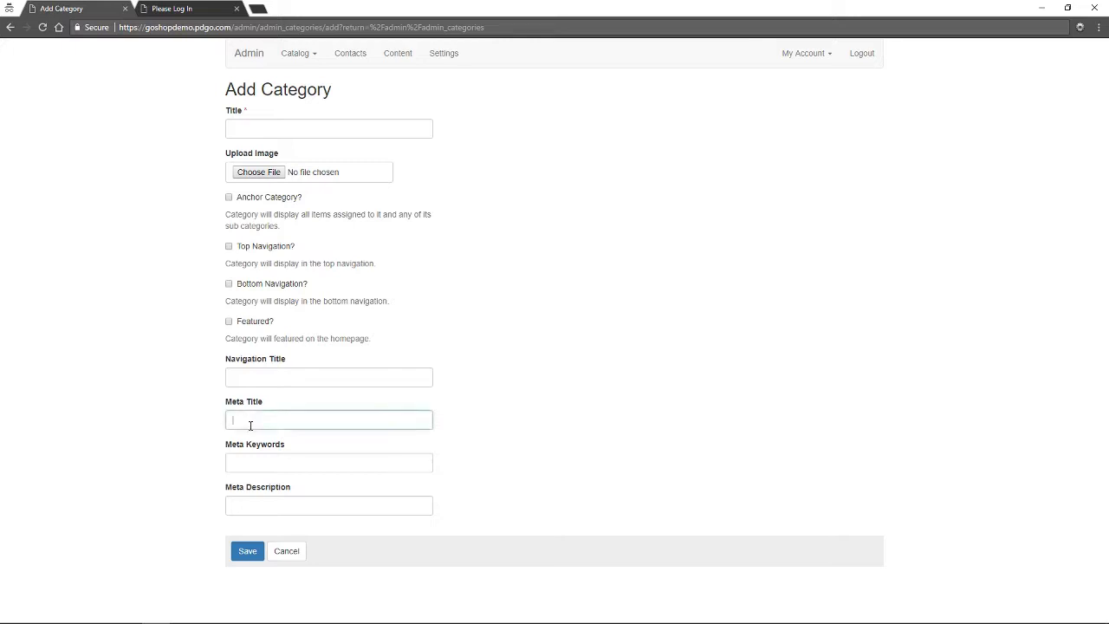
click(252, 469)
click(252, 506)
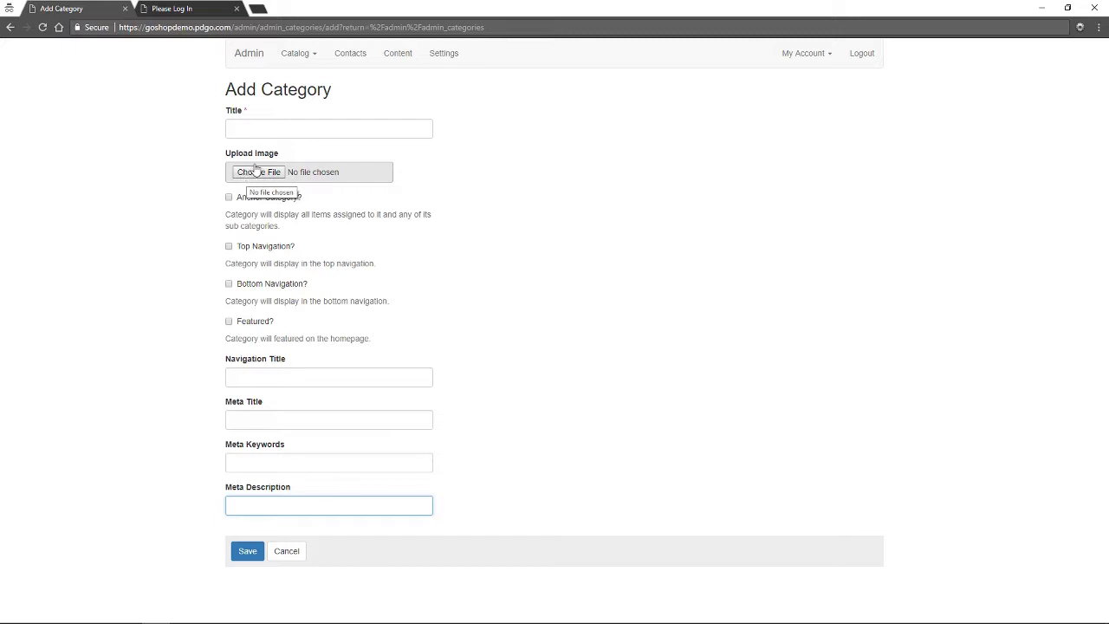
- Open a blank form for a new item from the catalog's item list and view the available manufacturers without choosing one
click(301, 57)
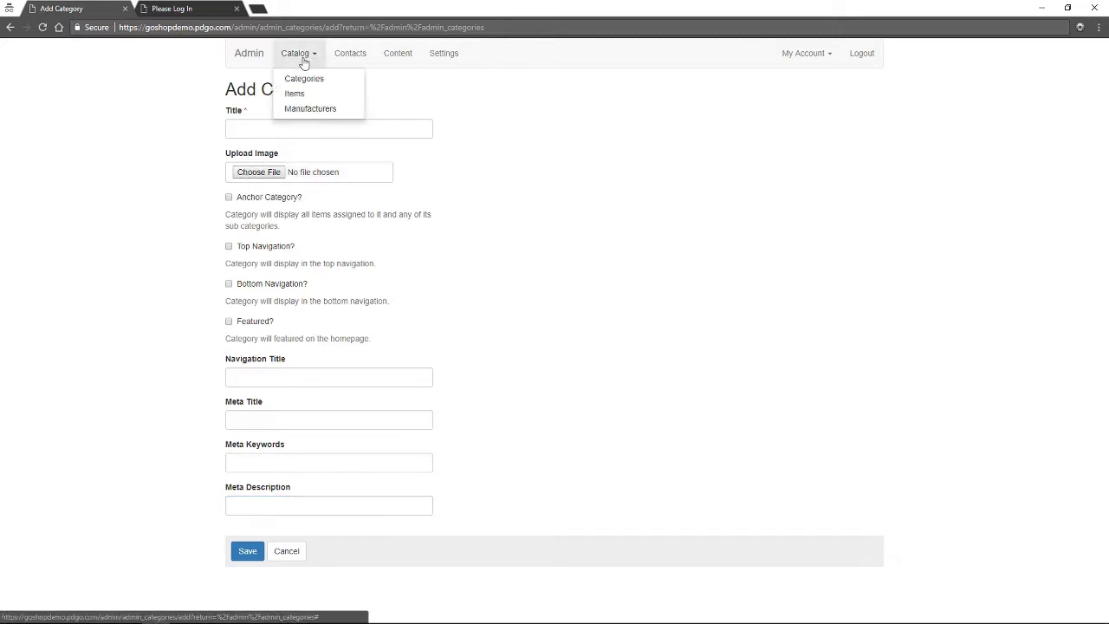
click(294, 93)
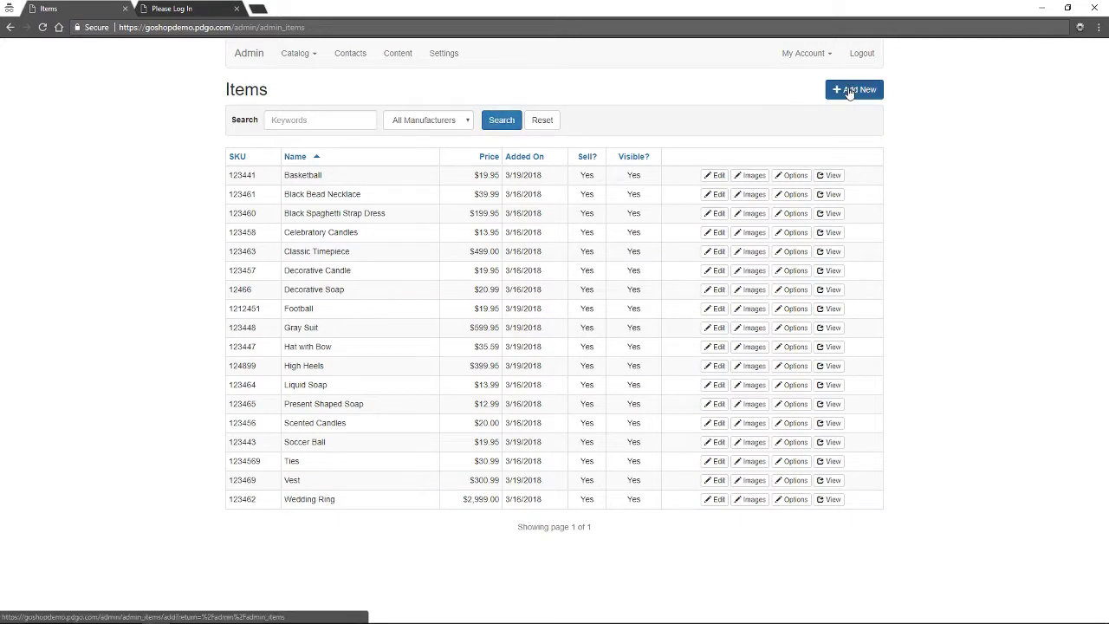
click(849, 91)
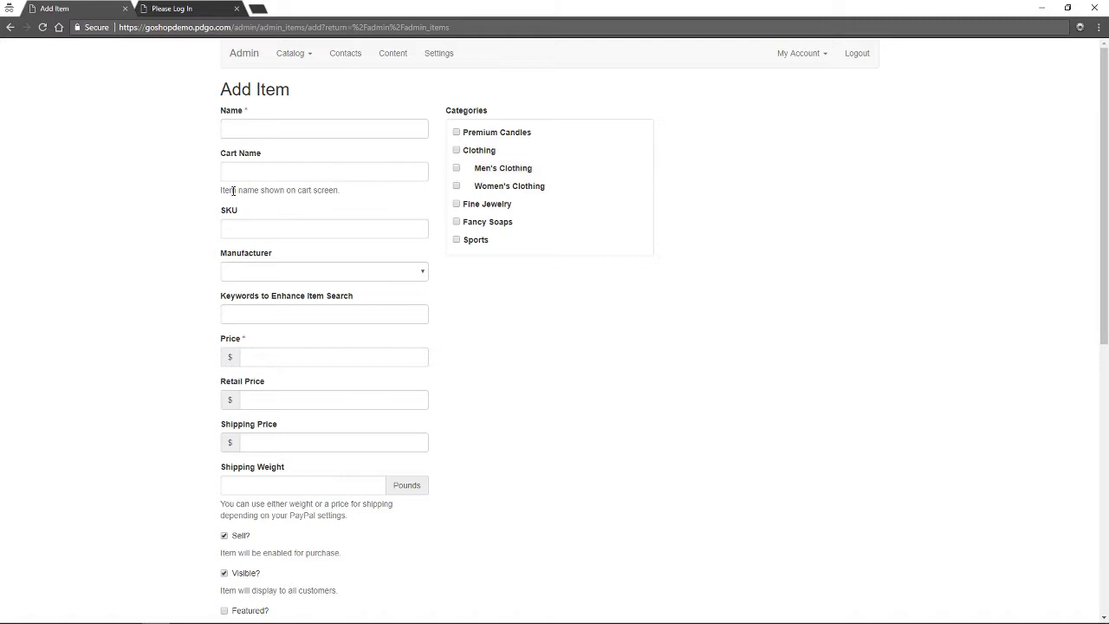
scroll(233, 191, down, 1)
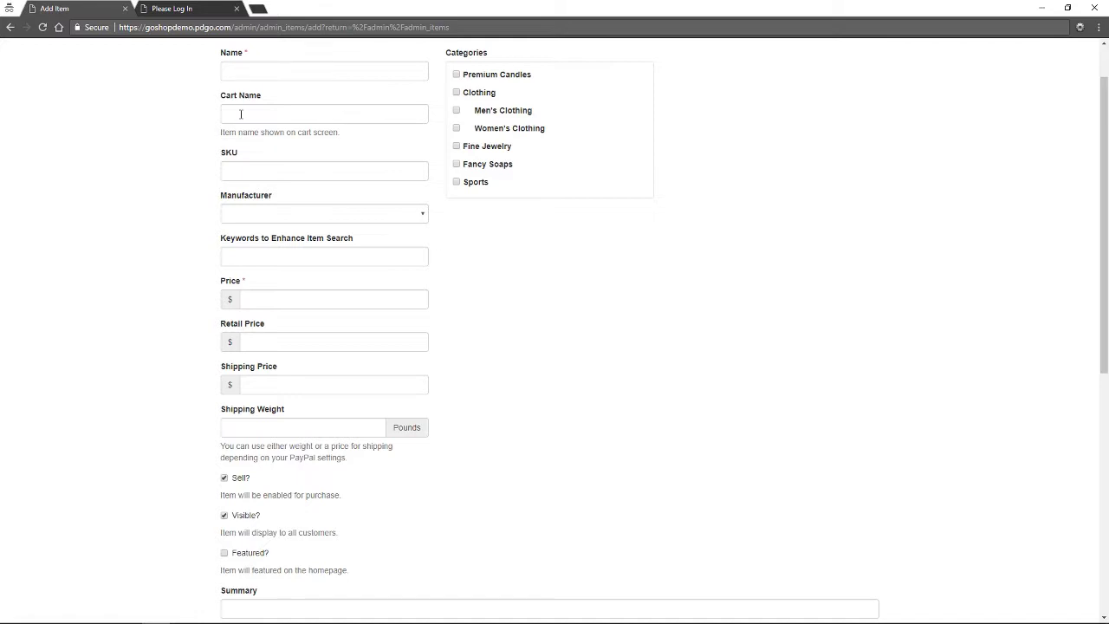
scroll(199, 142, down, 1)
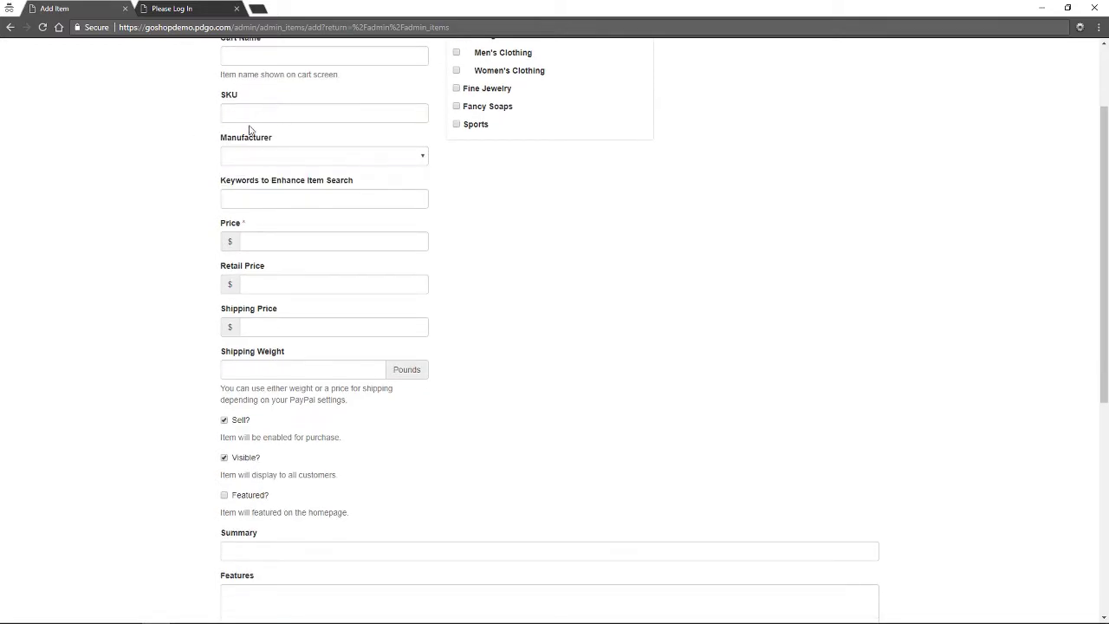
click(282, 154)
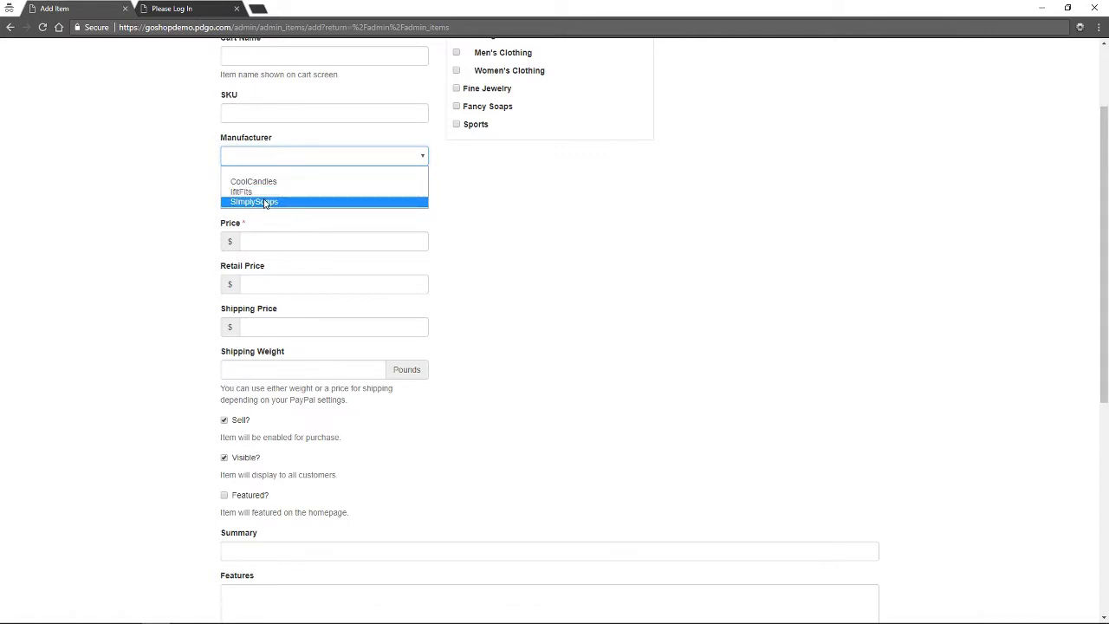
click(198, 207)
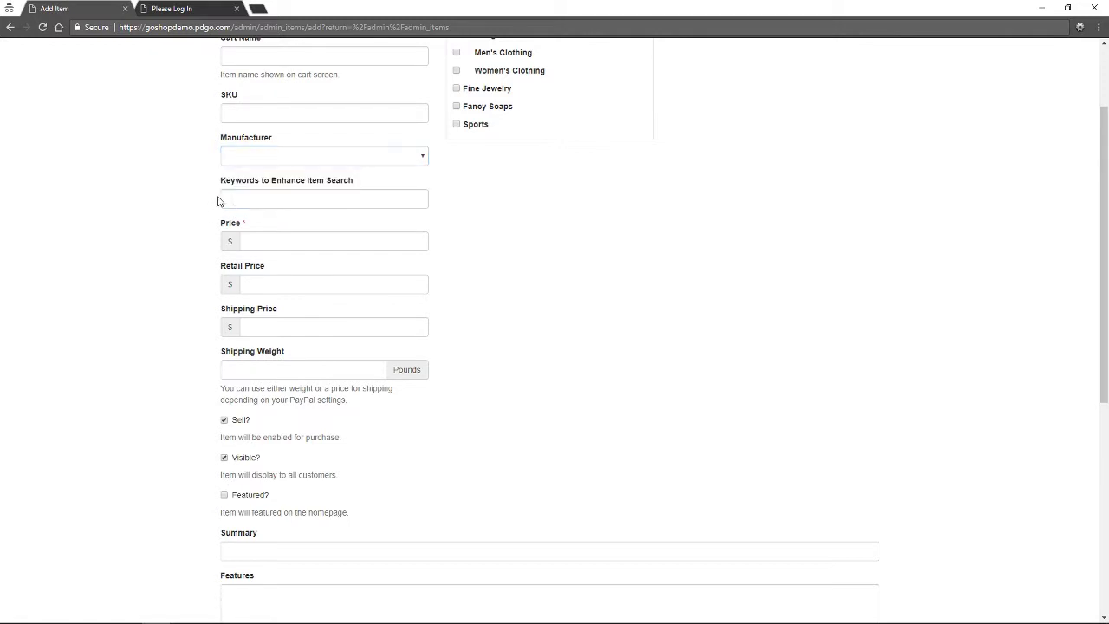
- Examine the new item's price and shipping weight fields, including the note on shipping by weight or price
scroll(225, 199, down, 1)
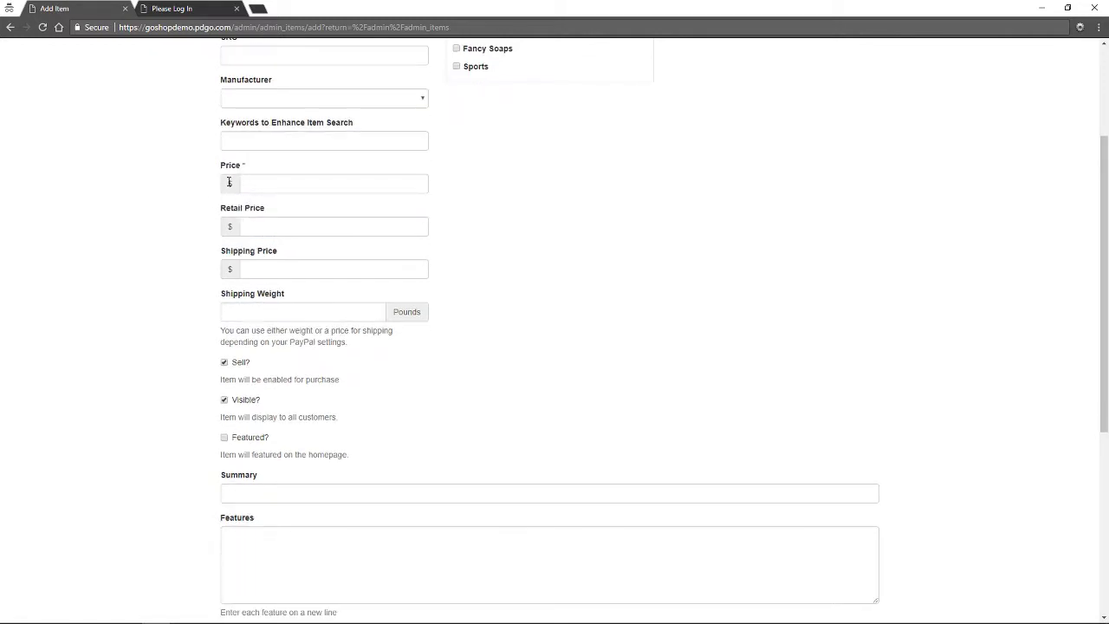
click(254, 187)
click(251, 185)
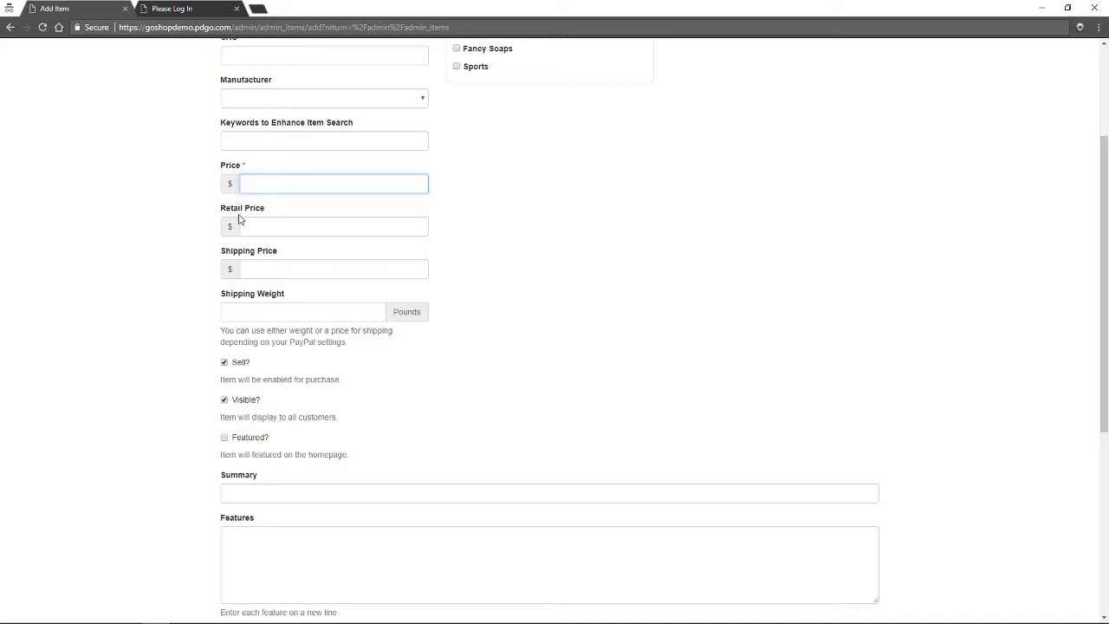
scroll(232, 254, down, 1)
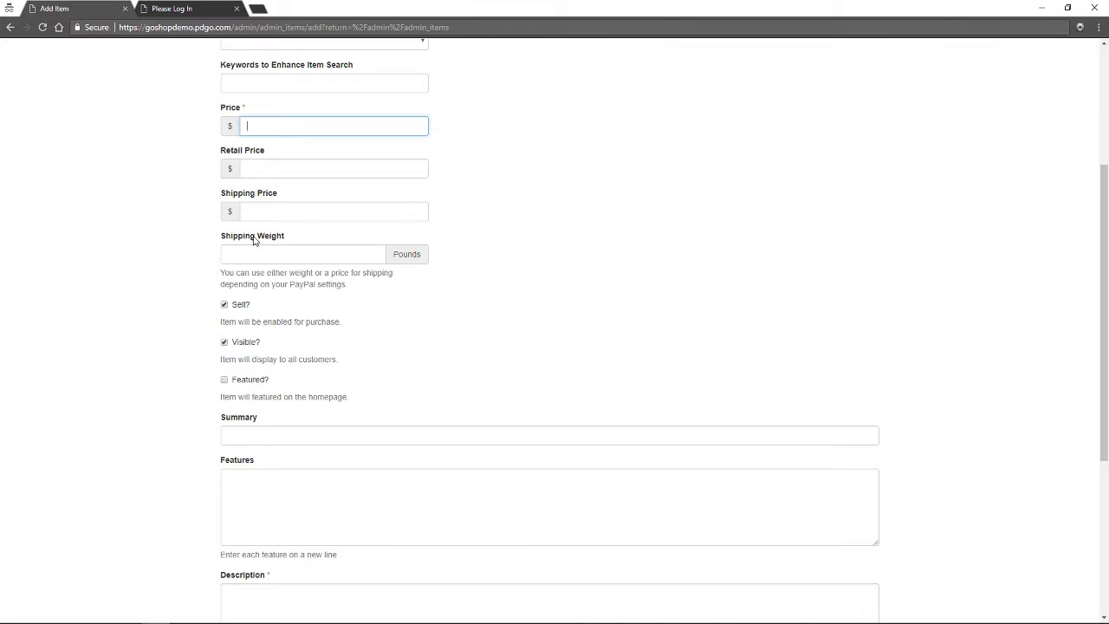
click(251, 248)
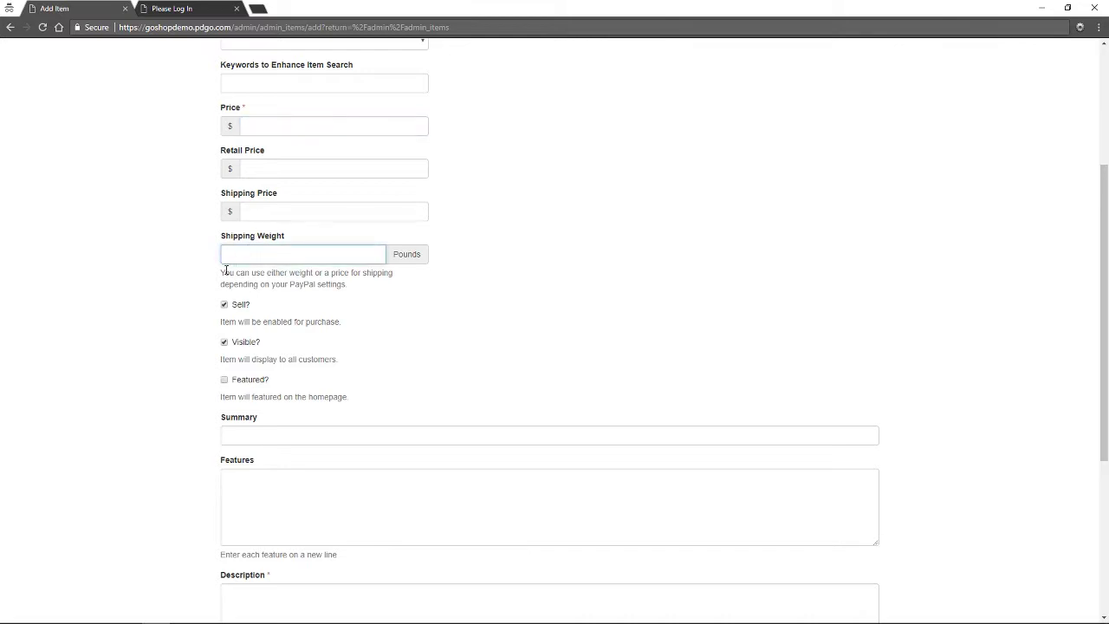
drag(222, 273, 358, 292)
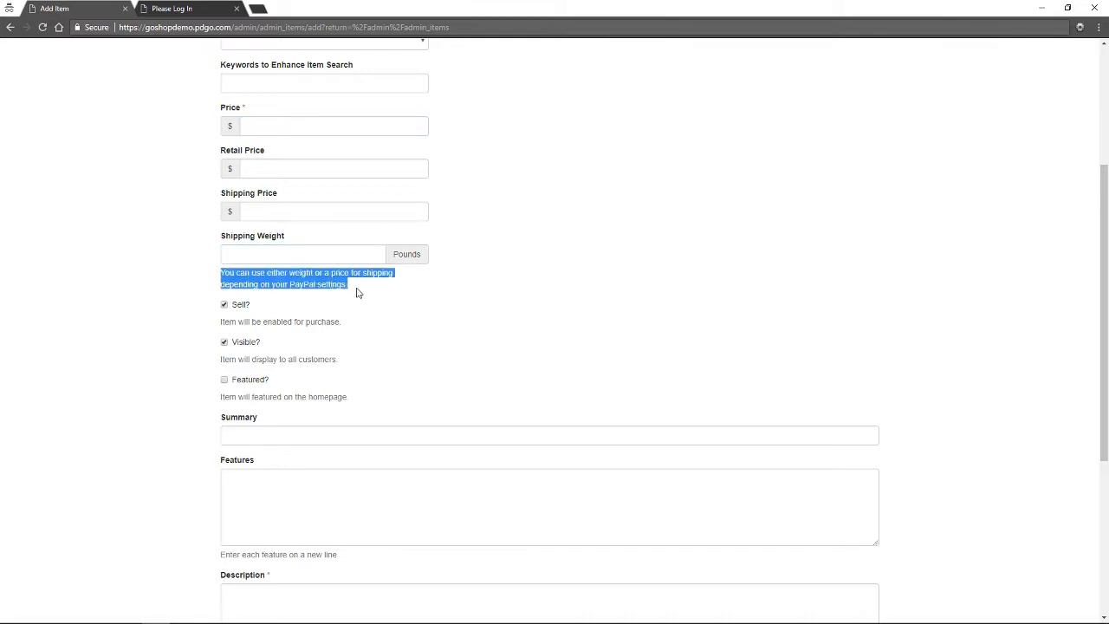
click(359, 292)
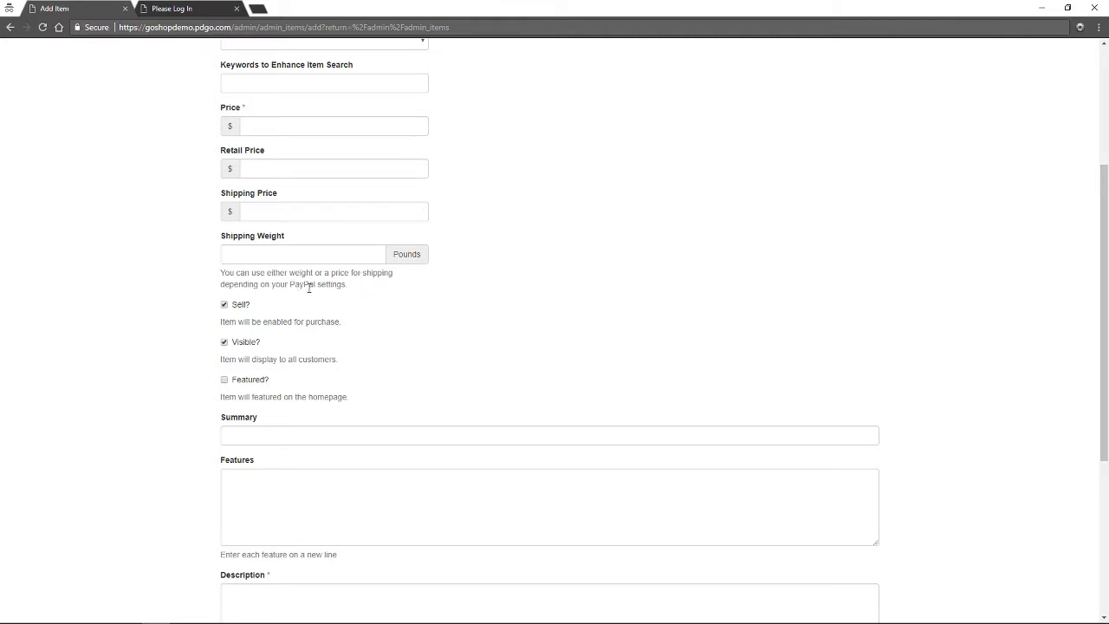
- Examine the new item's Sell, Visible and Featured options and its Summary and Features fields, including the note on entering features
scroll(308, 290, down, 1)
scroll(308, 292, down, 1)
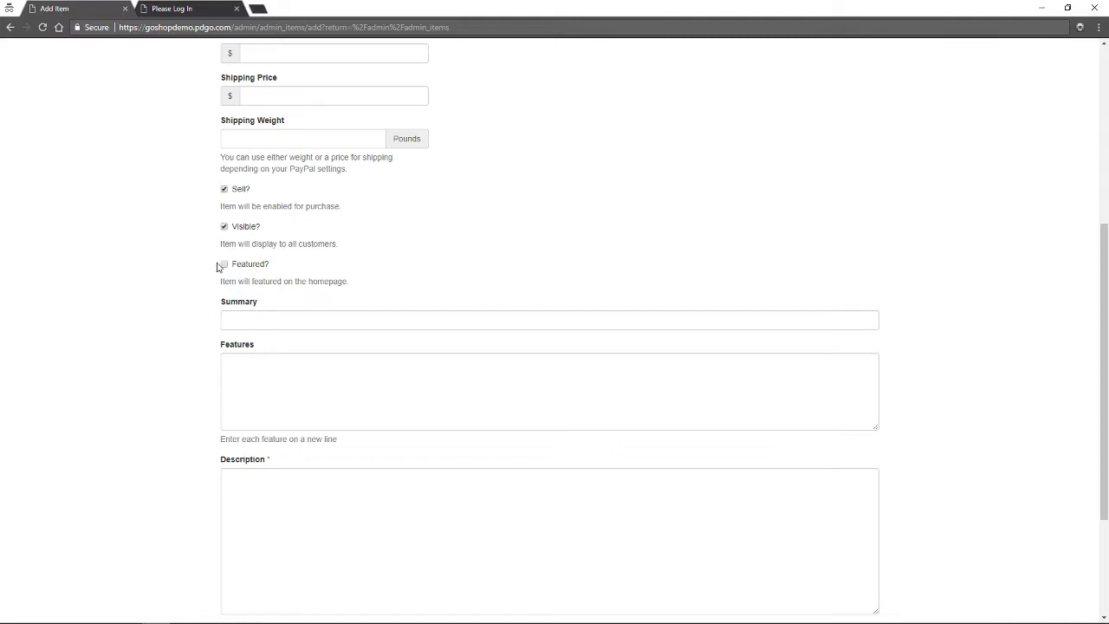
scroll(219, 302, down, 1)
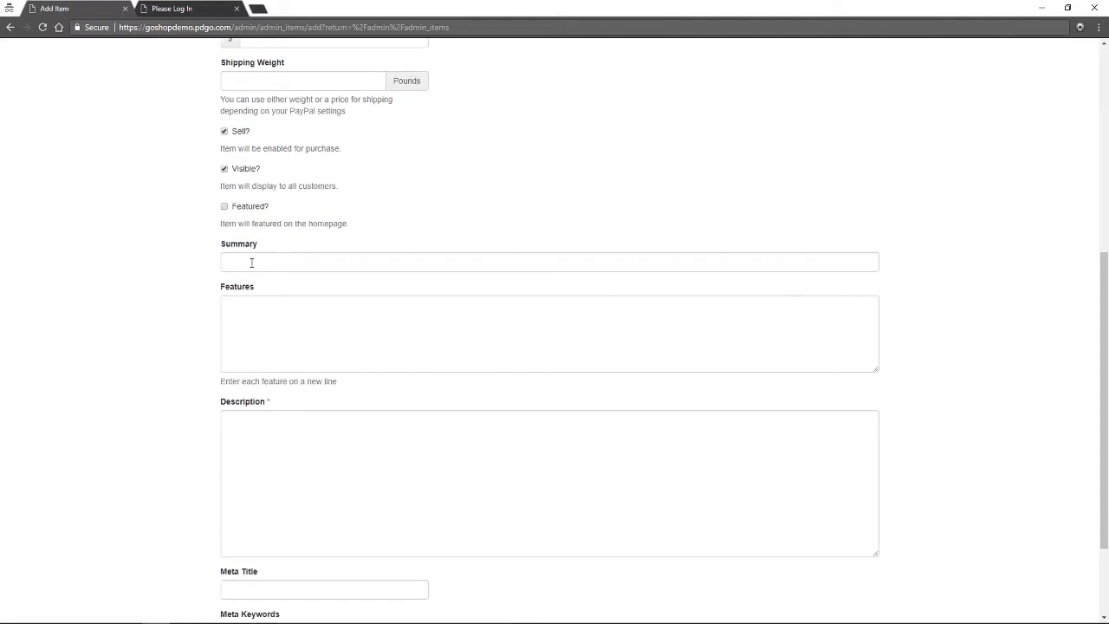
click(306, 264)
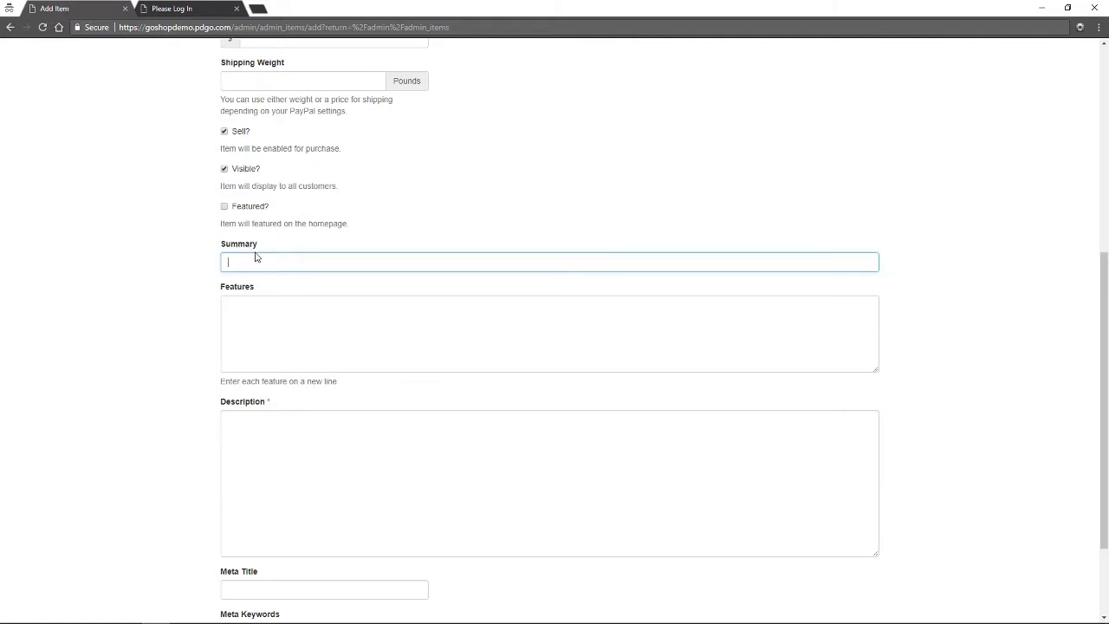
click(299, 303)
scroll(300, 304, down, 1)
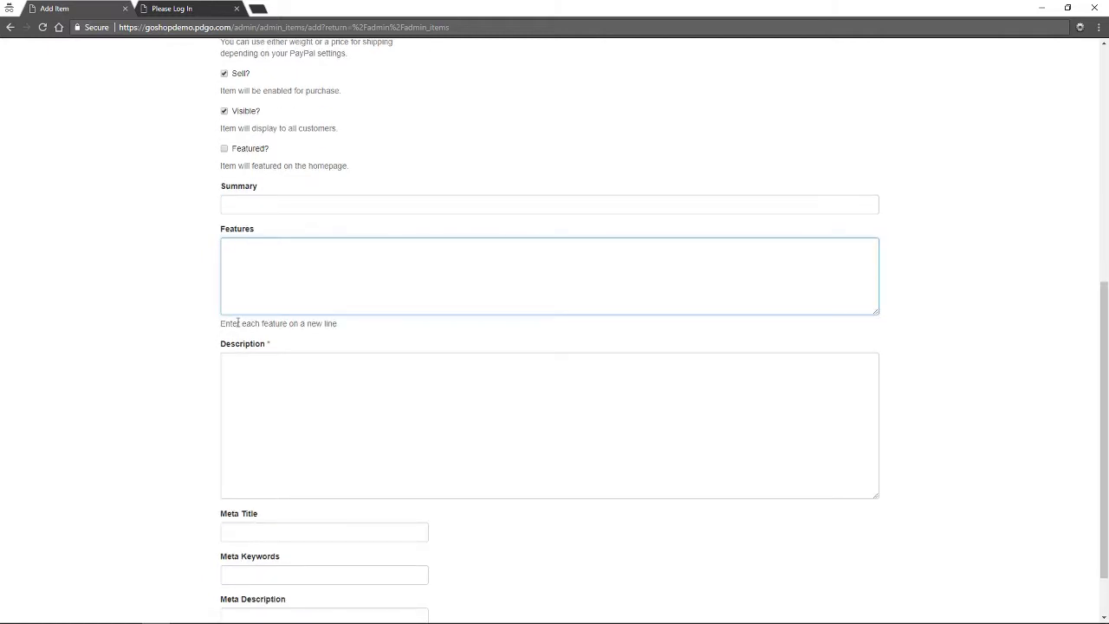
drag(223, 325, 354, 327)
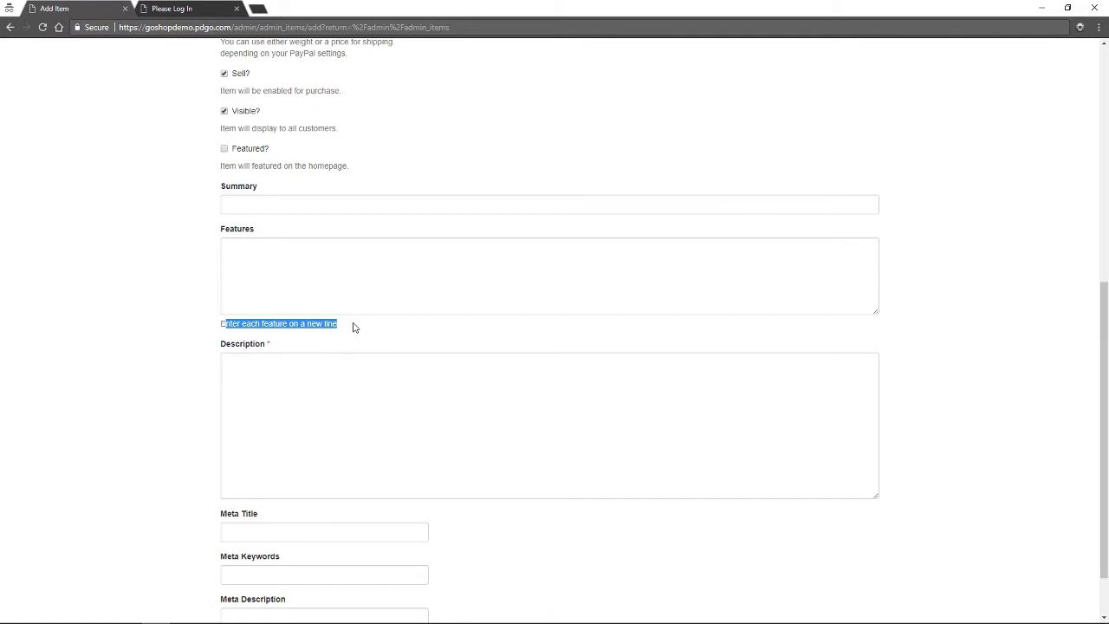
click(353, 327)
click(264, 272)
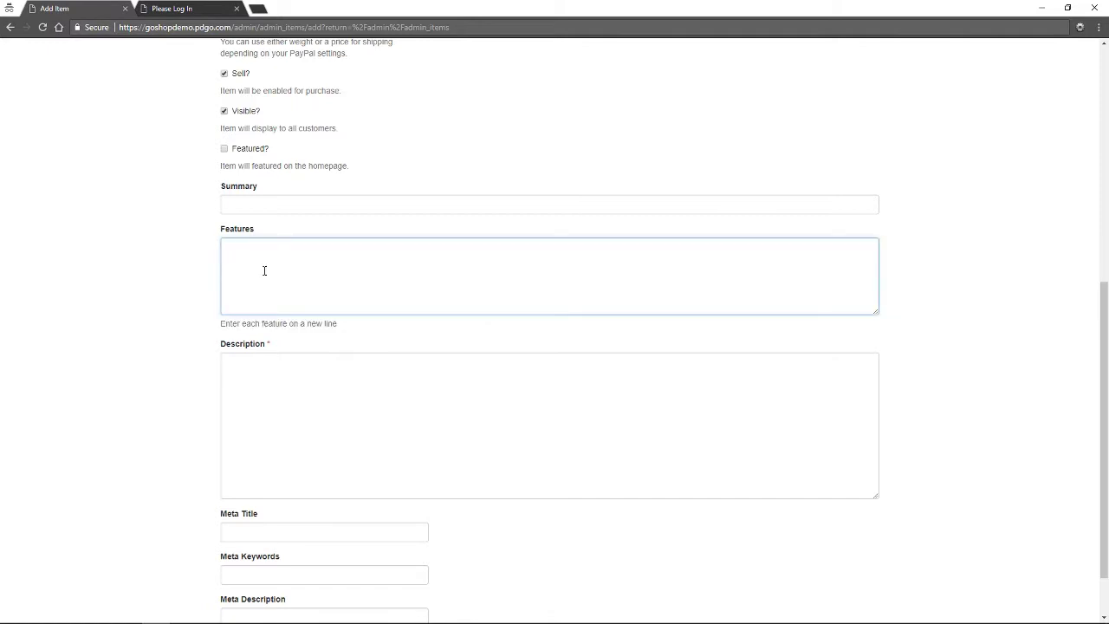
- Examine the Meta Title and Meta Keywords fields near the end of the new item form
scroll(235, 262, down, 1)
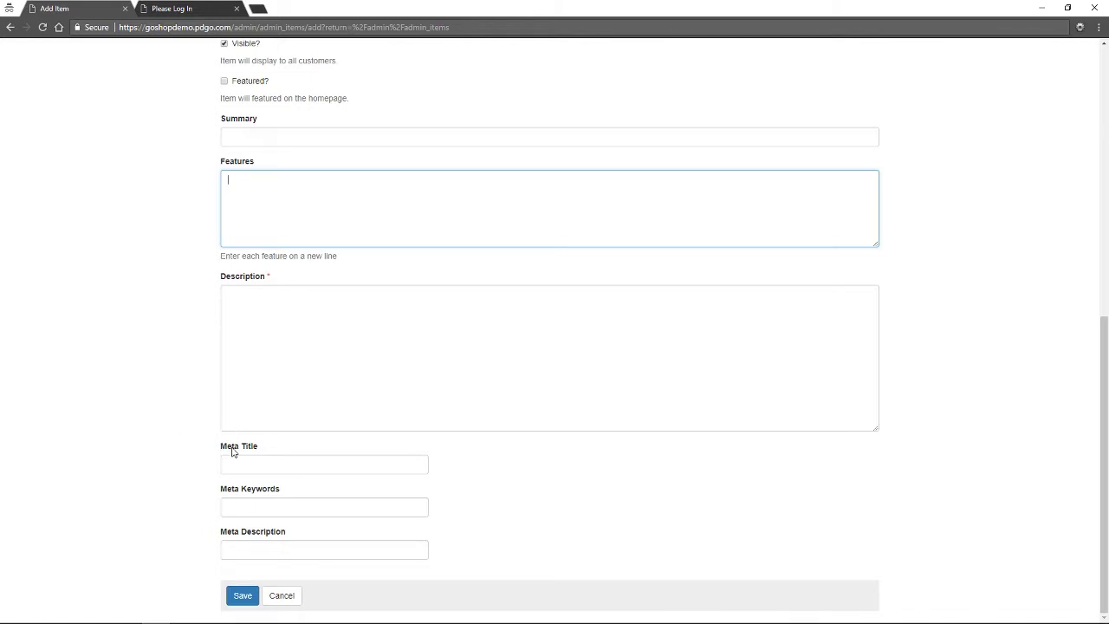
drag(227, 452, 264, 450)
drag(238, 493, 267, 492)
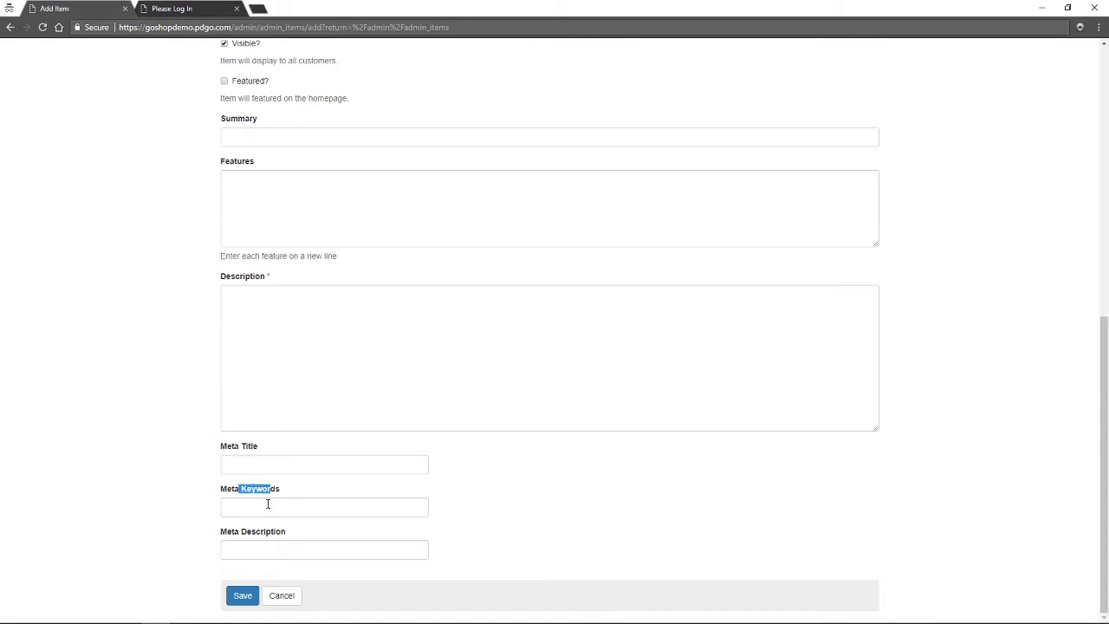
- Examine the new item form's Meta Description field and return to the catalog's item list without saving
drag(242, 535, 274, 534)
scroll(157, 428, up, 5)
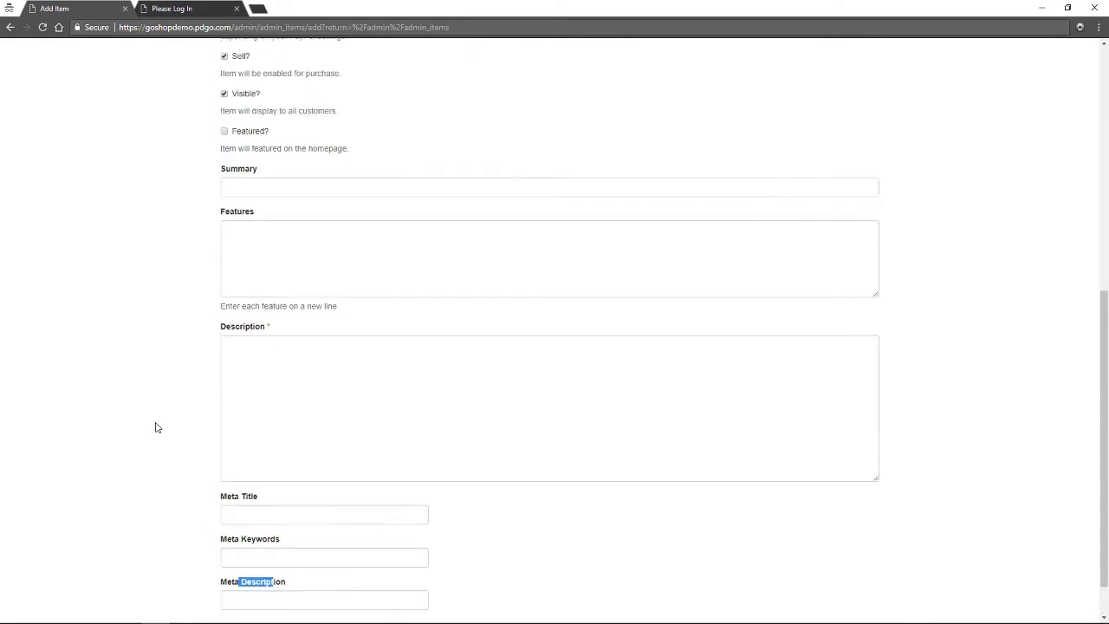
scroll(157, 428, up, 2)
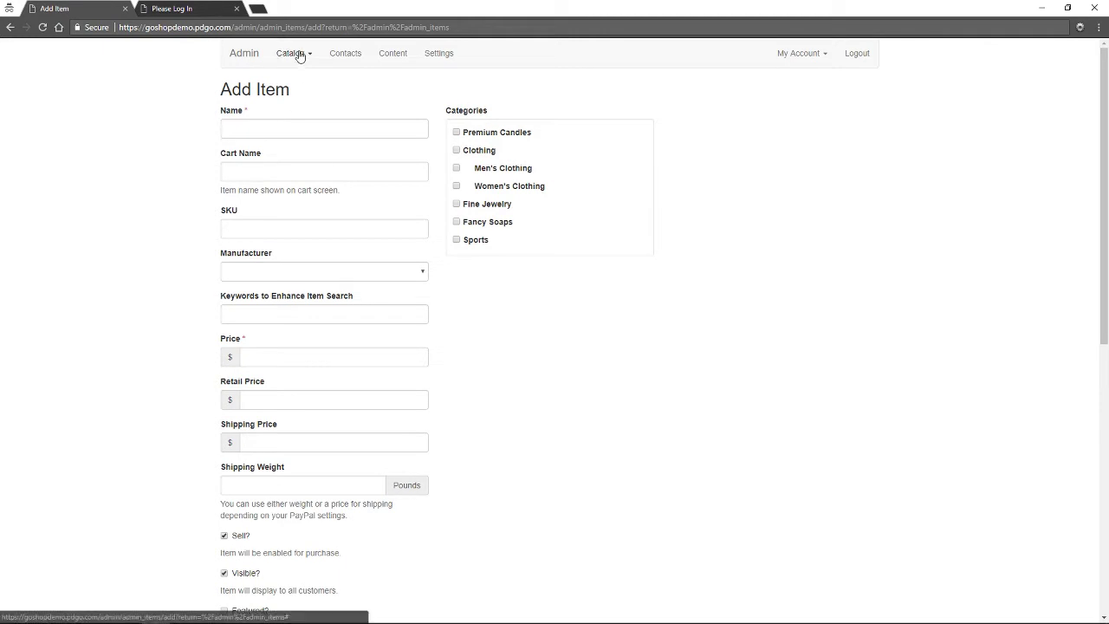
click(297, 53)
click(297, 92)
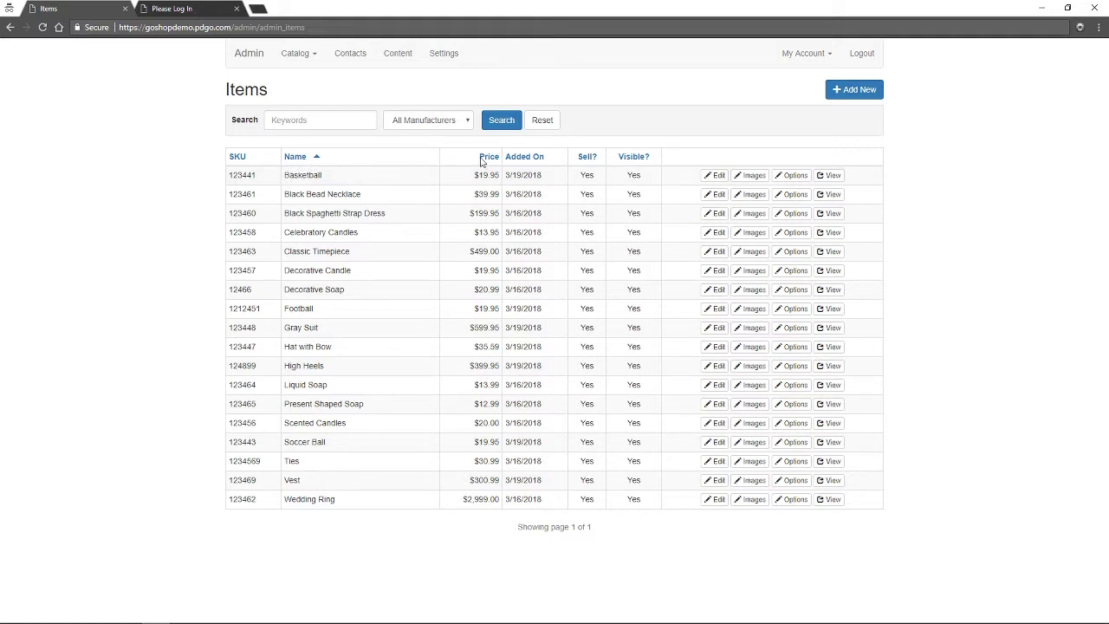
- View the Basketball item's images and the blank image upload form, and return to the item list without uploading anything
click(749, 177)
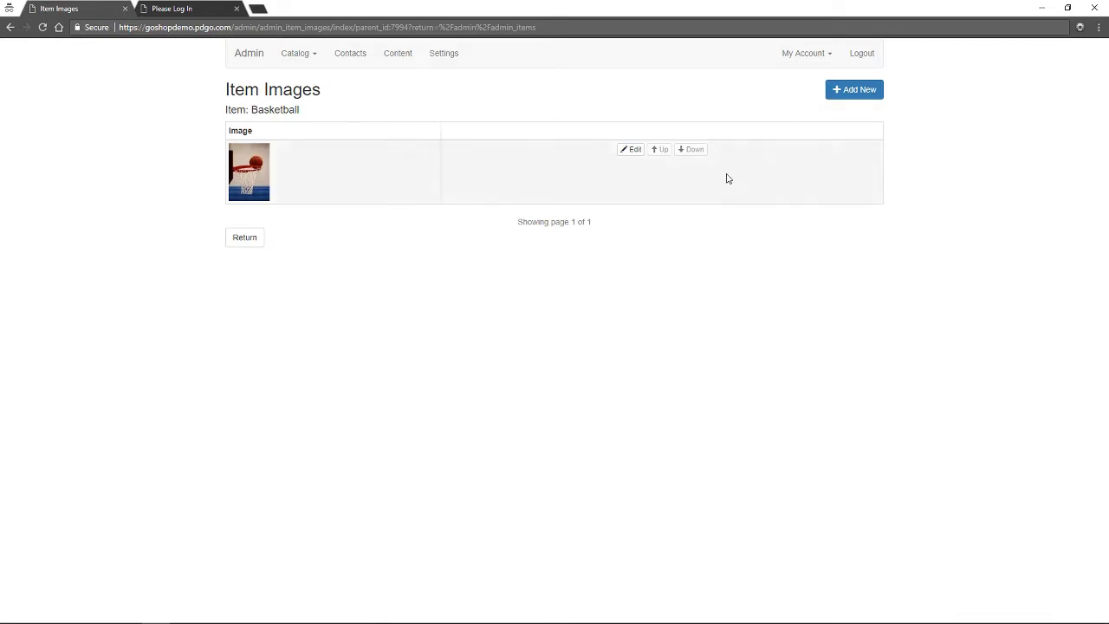
click(872, 96)
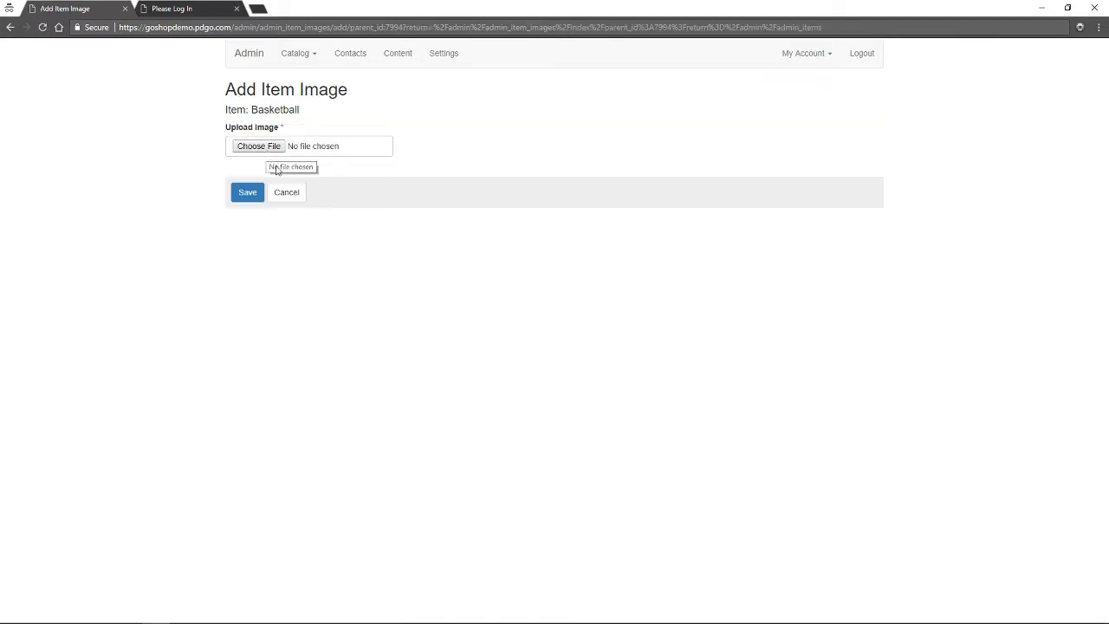
click(284, 192)
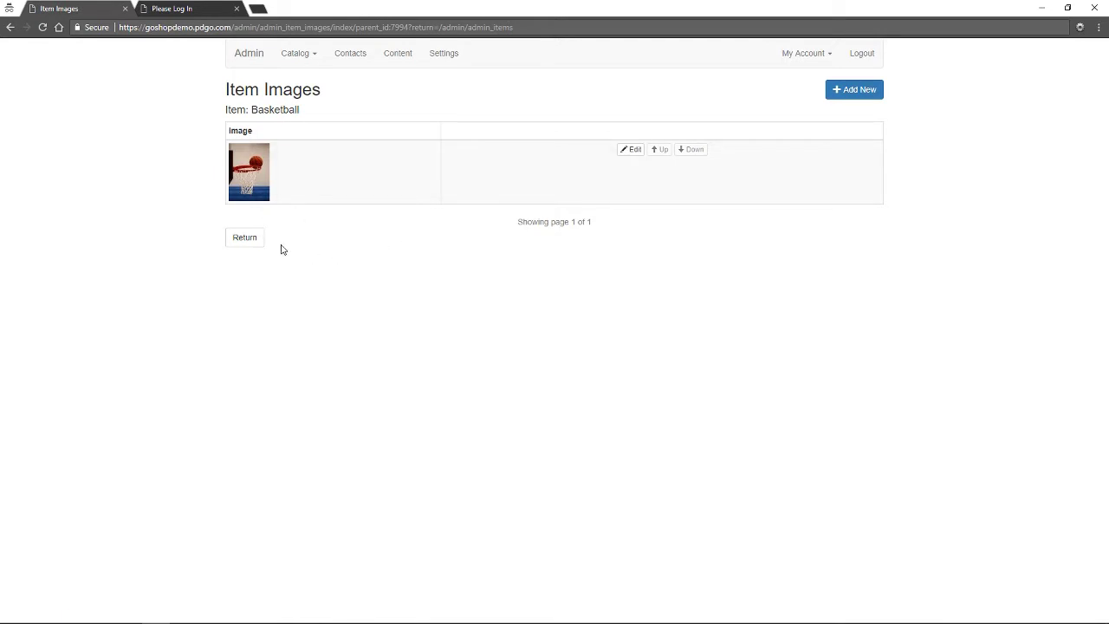
click(247, 240)
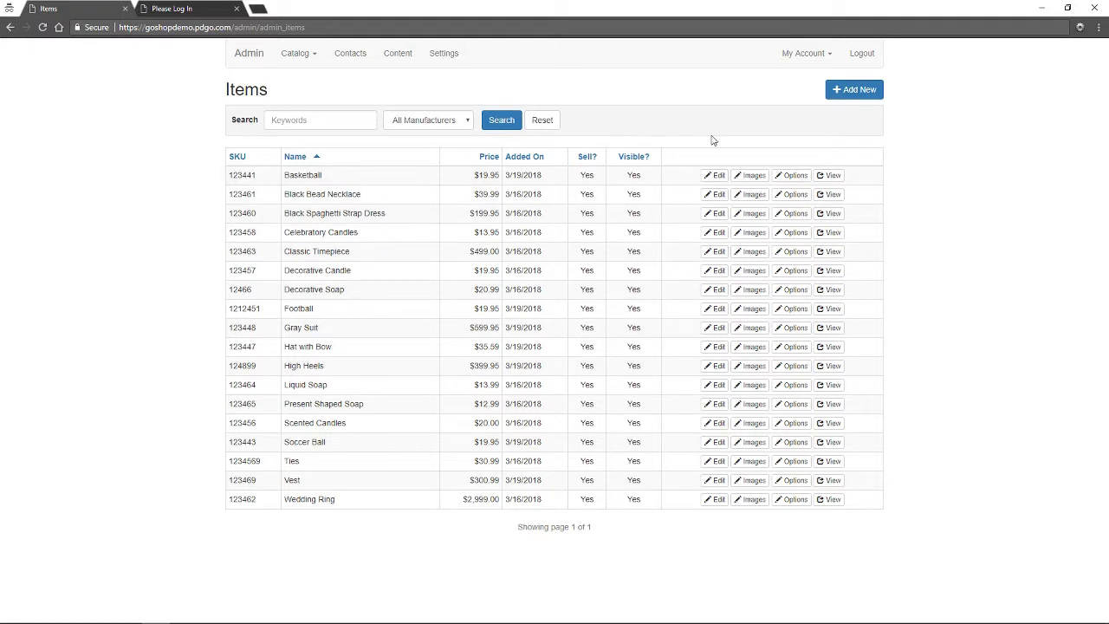
- Add a visible option control named Color to the Basketball item and save it
click(793, 177)
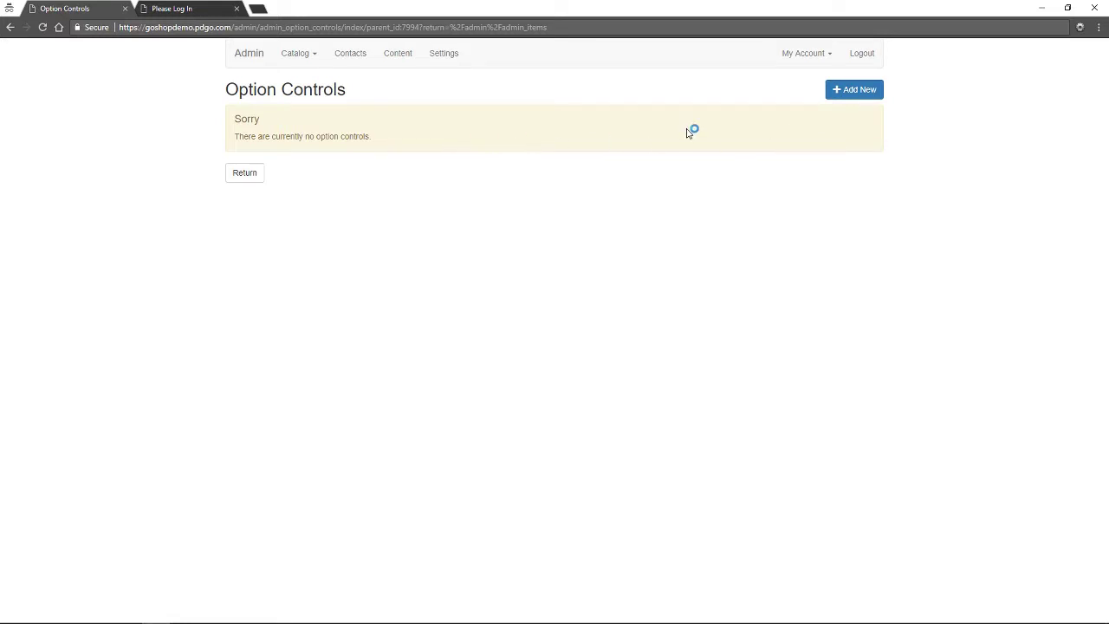
click(852, 91)
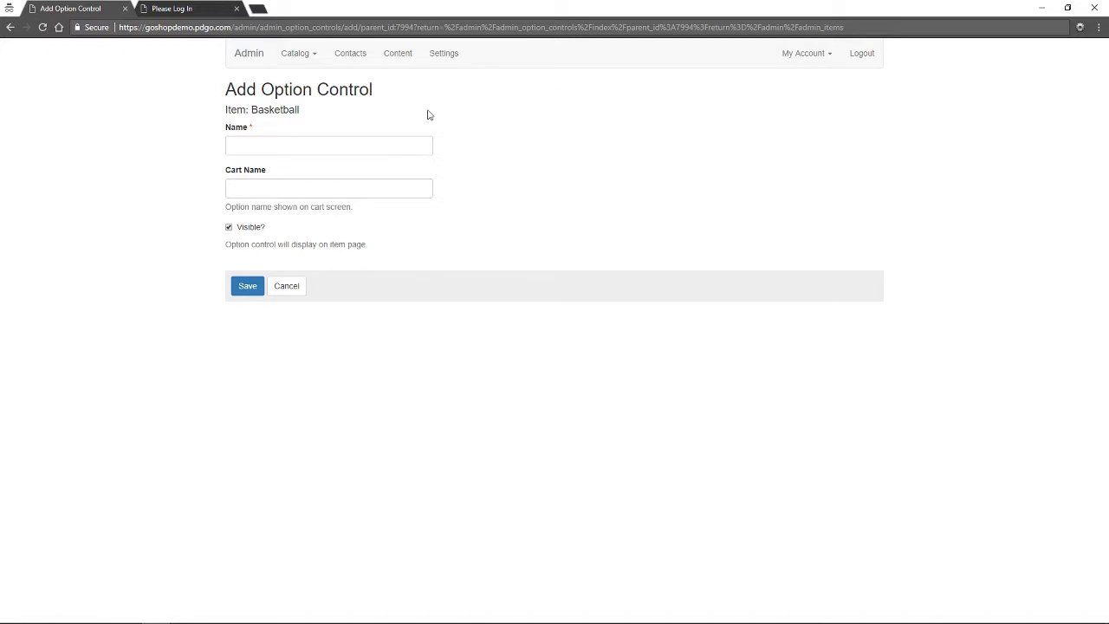
click(276, 138)
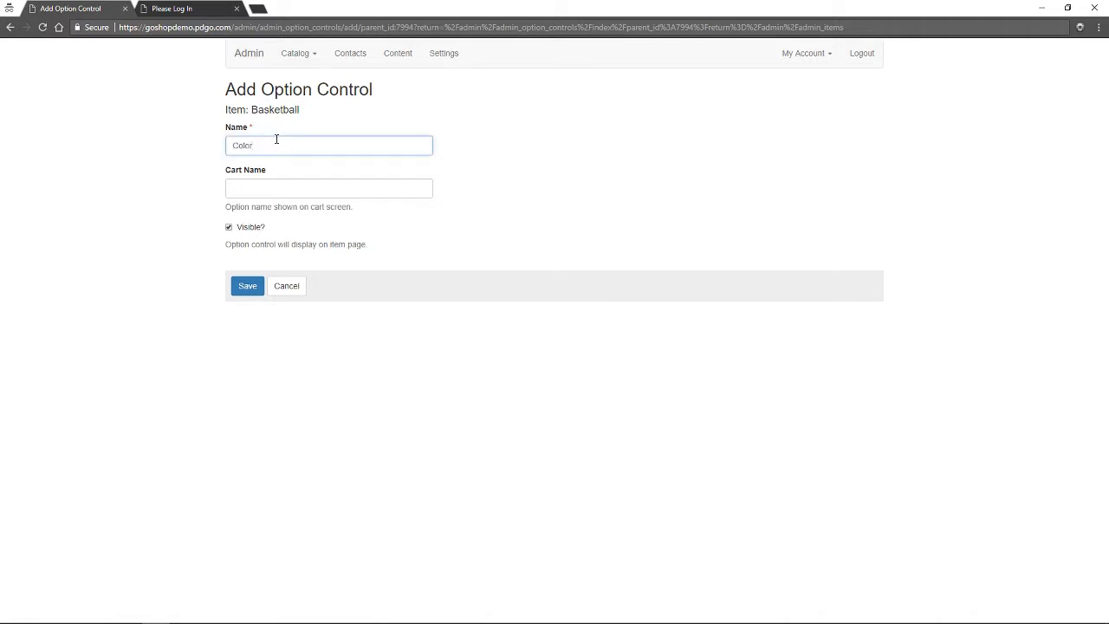
click(247, 286)
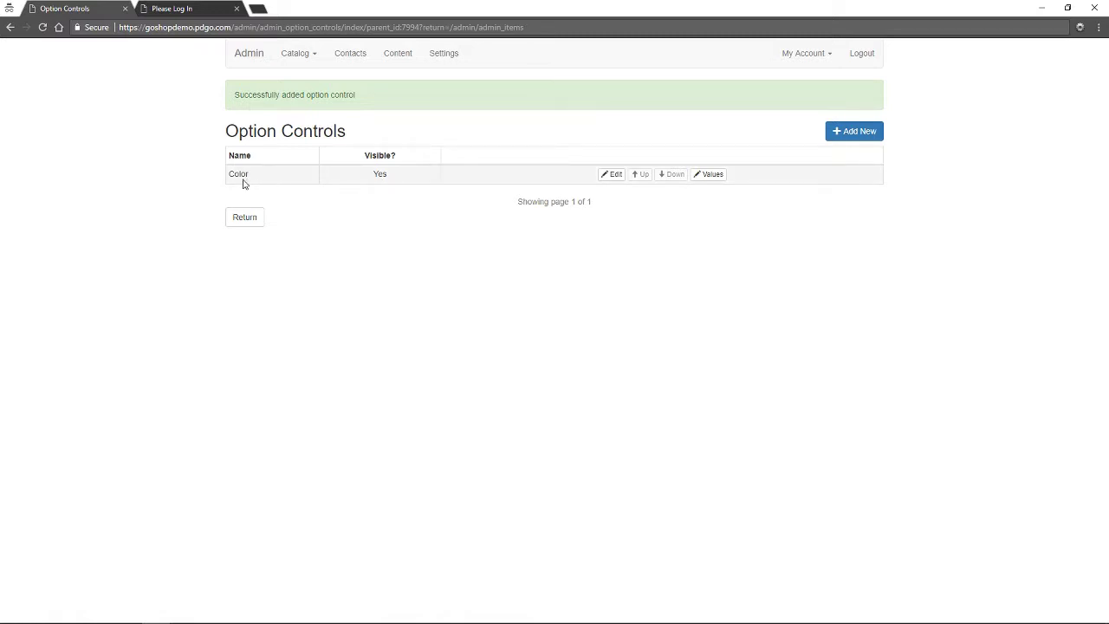
- Add the value Orange to the Basketball's Color option control, save it and return to the item list
click(712, 175)
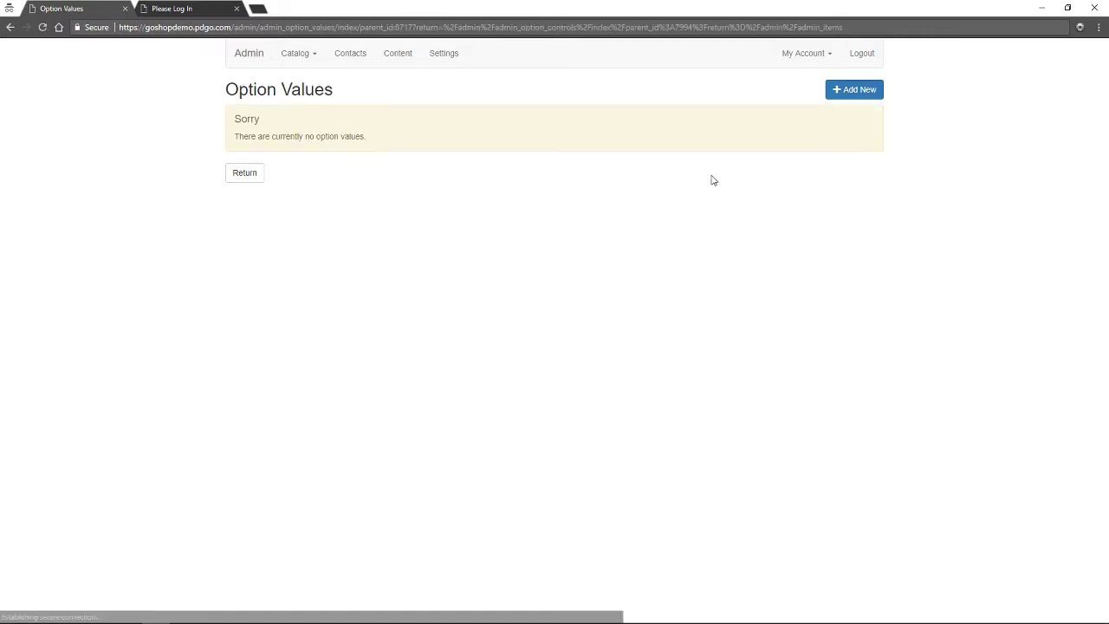
click(837, 92)
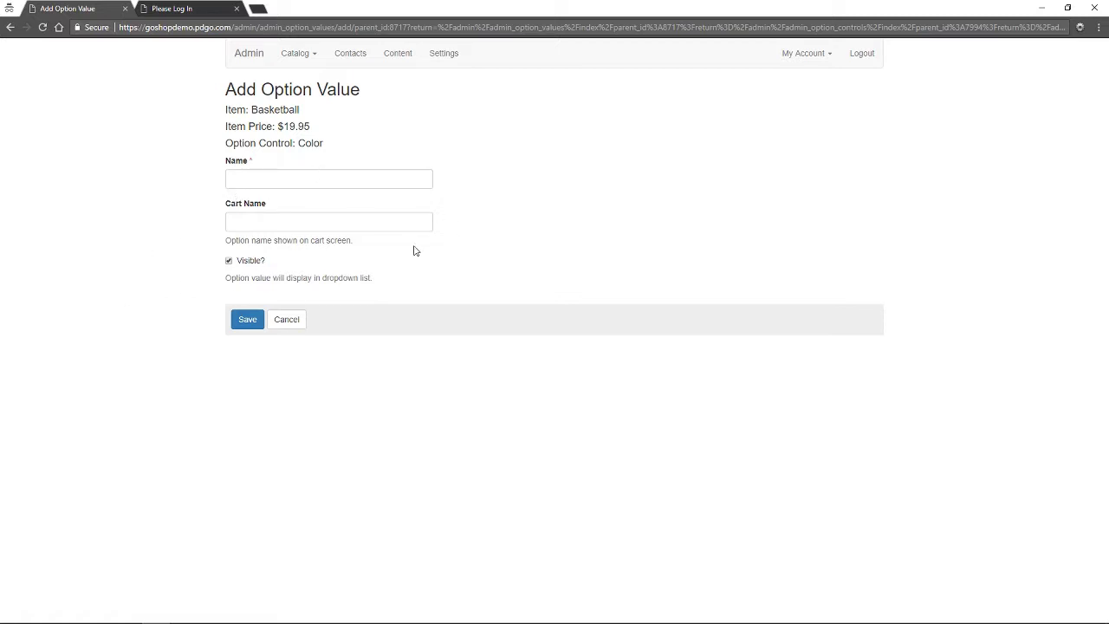
click(303, 176)
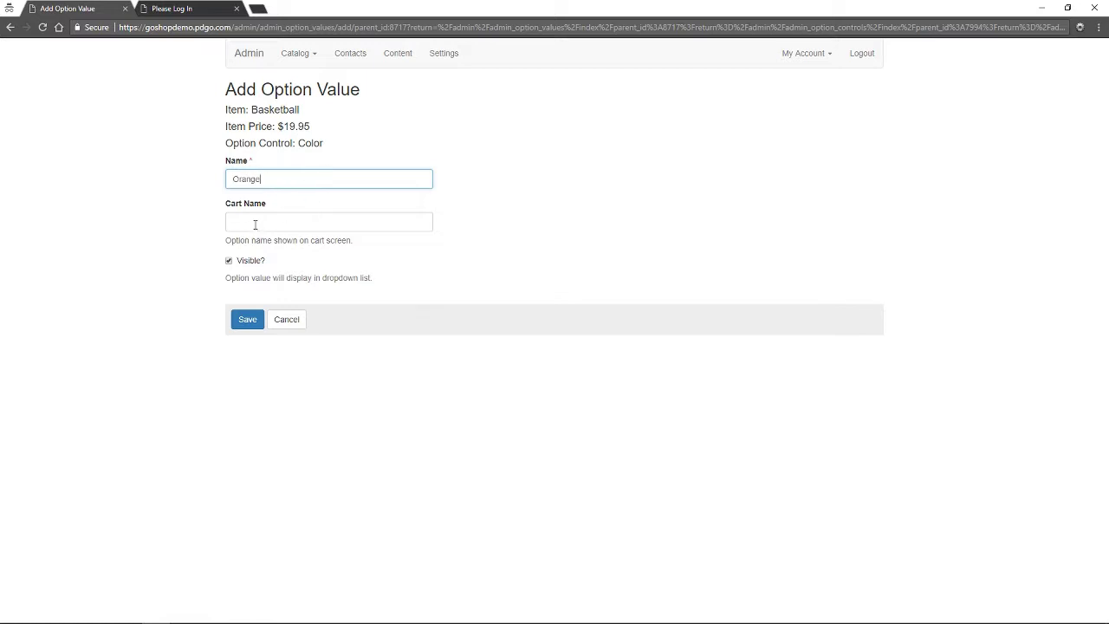
click(248, 320)
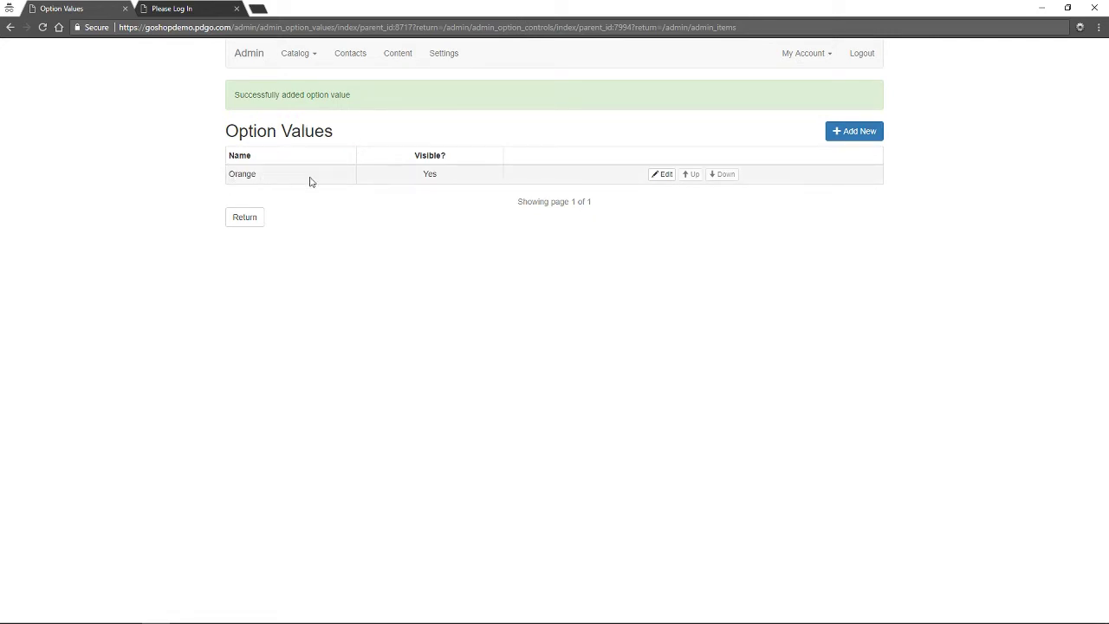
click(244, 217)
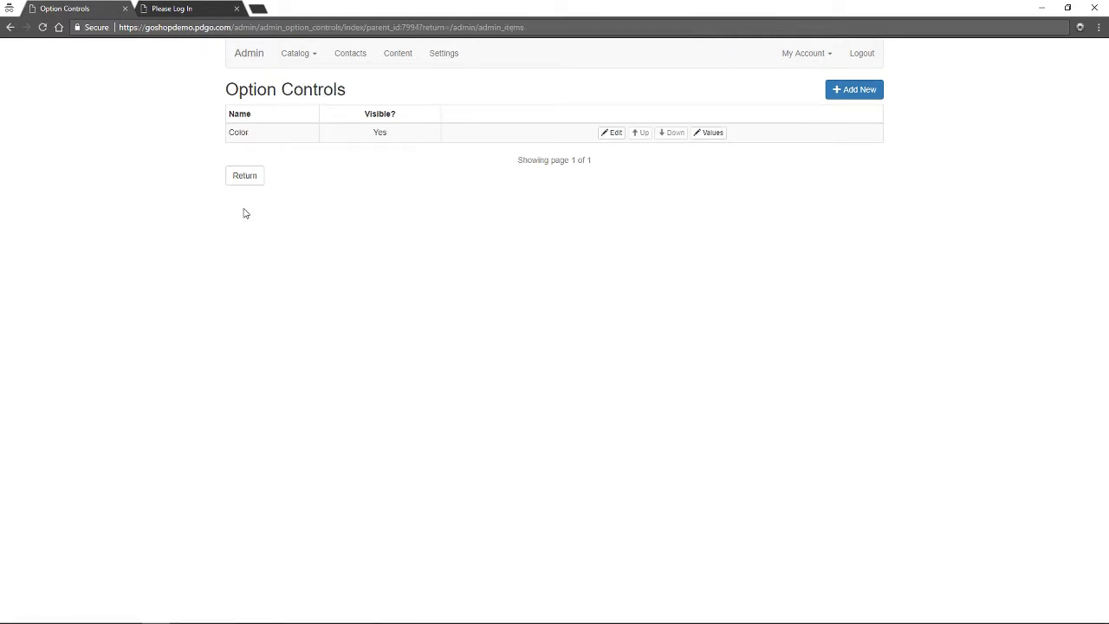
click(247, 178)
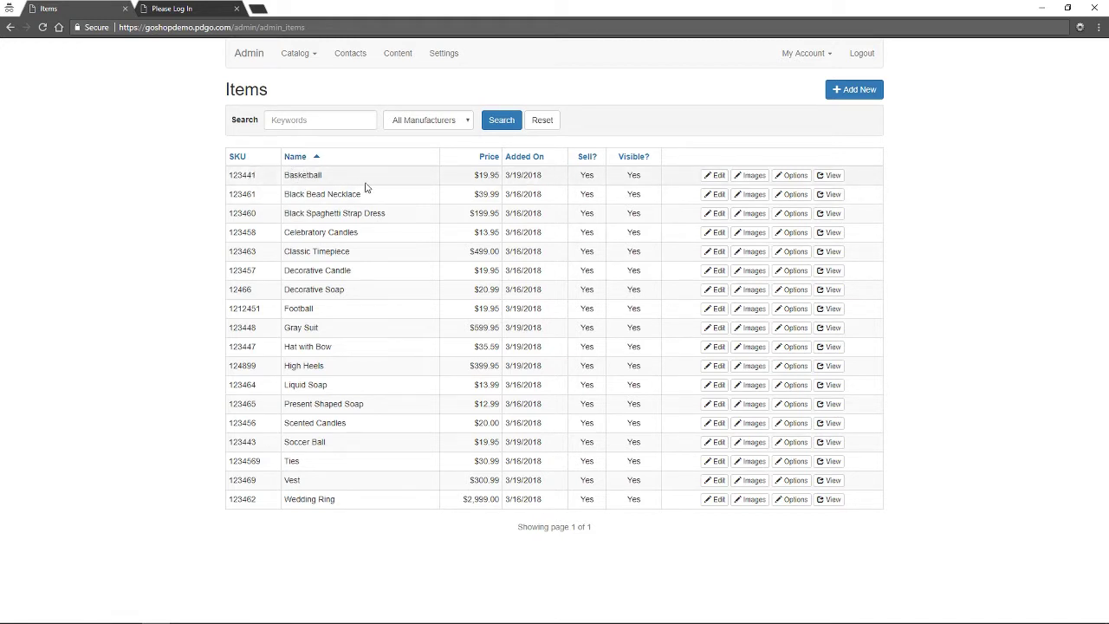
- Preview the Basketball's store page, choose Orange as its Color, and close the preview
click(835, 177)
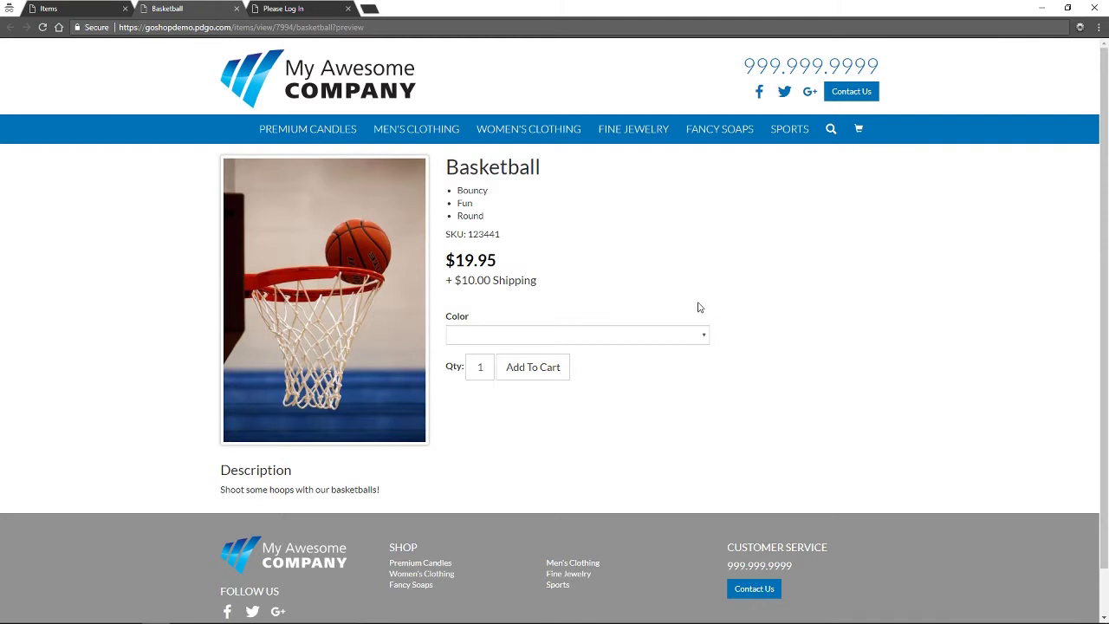
click(706, 338)
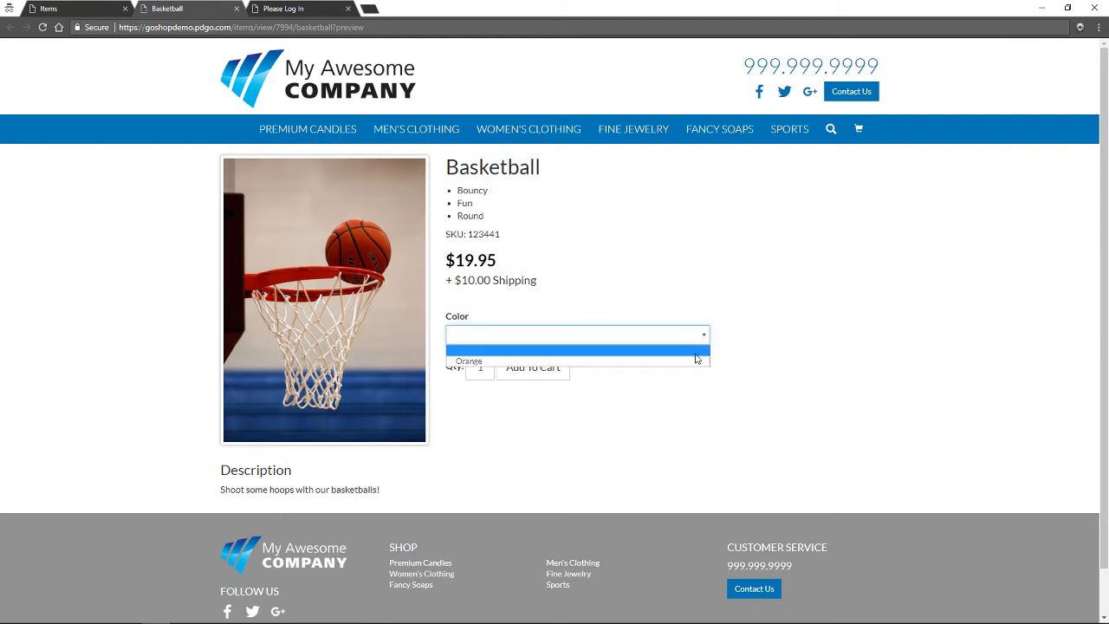
click(696, 361)
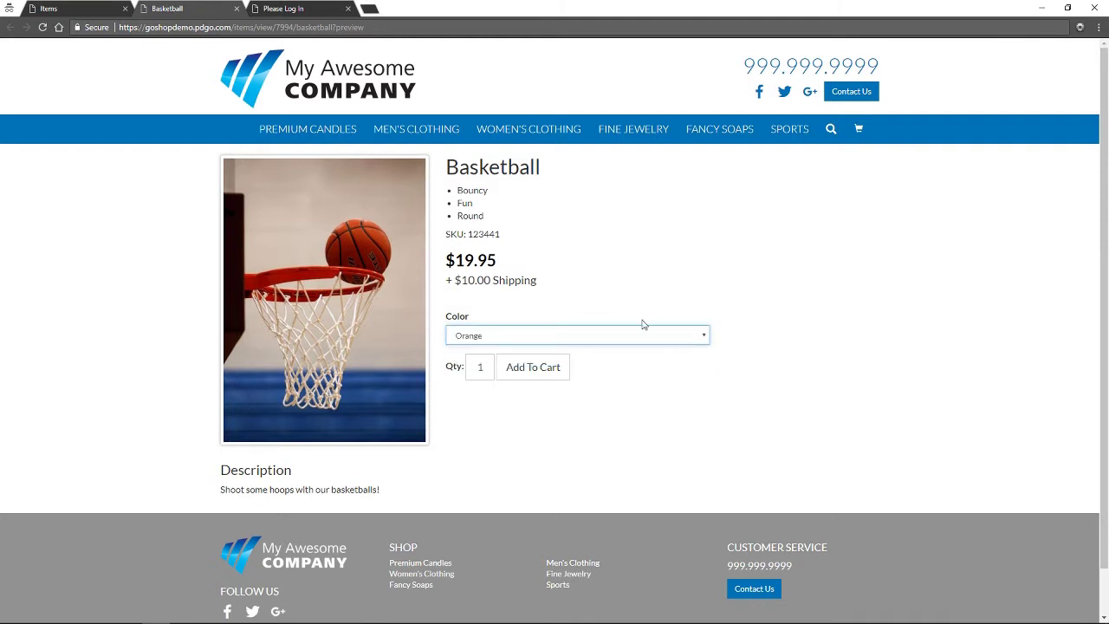
click(236, 9)
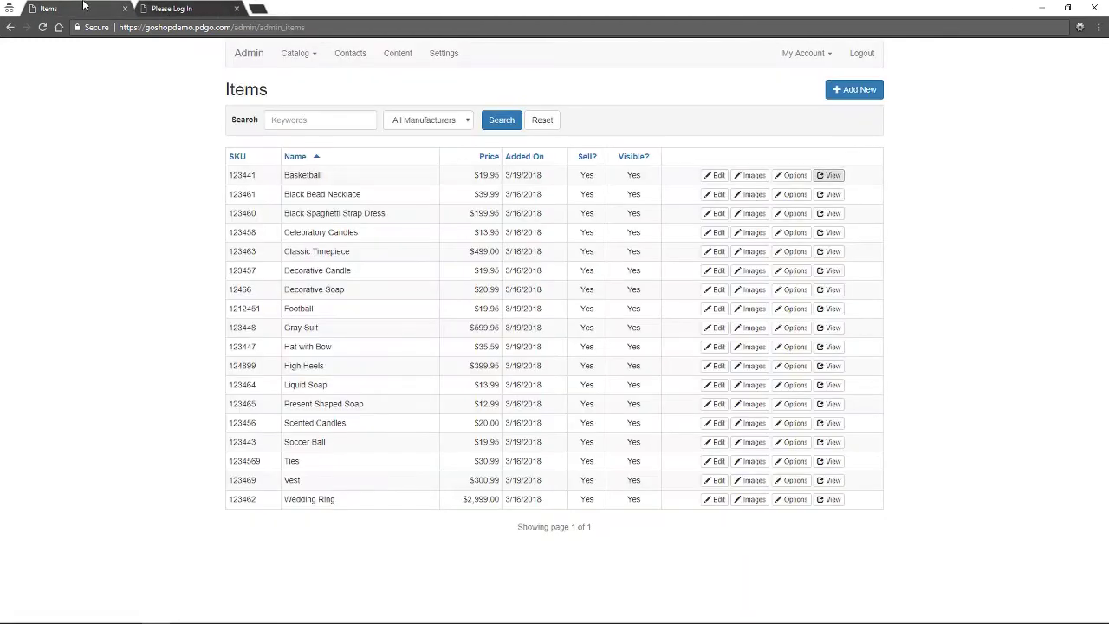
- View the catalog's manufacturers and the blank form for a new manufacturer, and cancel it without entering a name
click(312, 56)
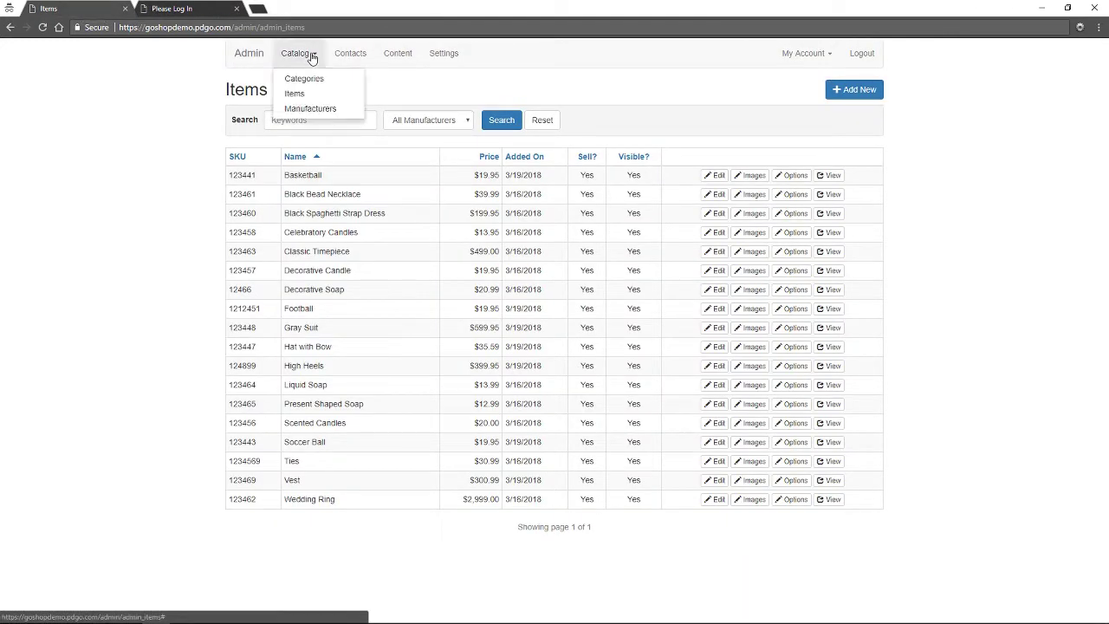
click(312, 111)
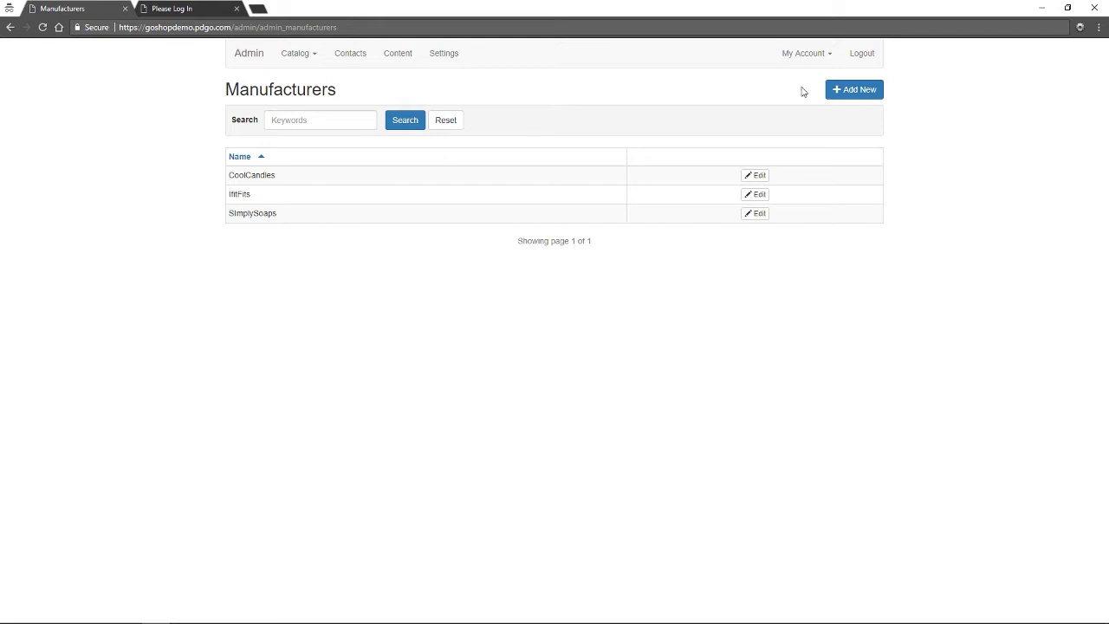
click(869, 93)
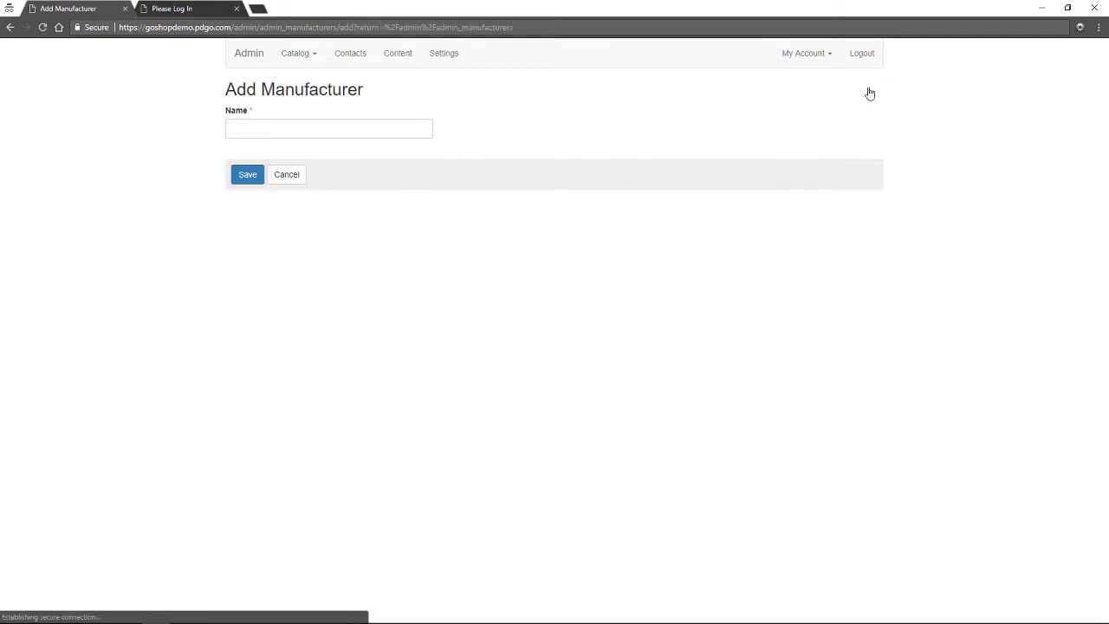
click(282, 134)
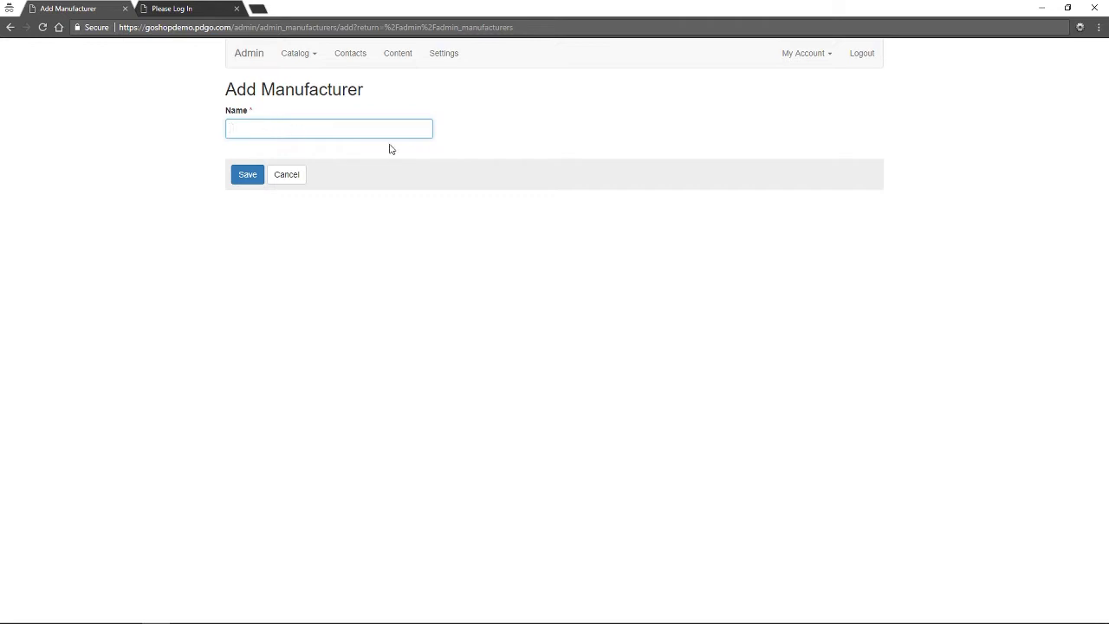
click(279, 179)
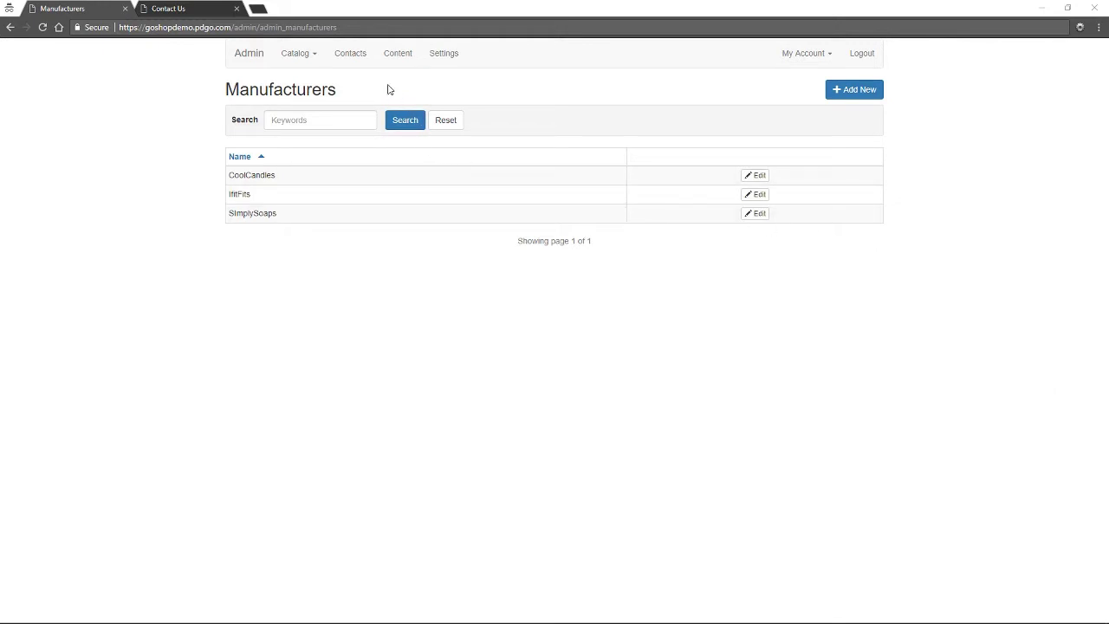
- View the admin contacts list and submit the filled-in Contact Us form on the storefront
click(351, 57)
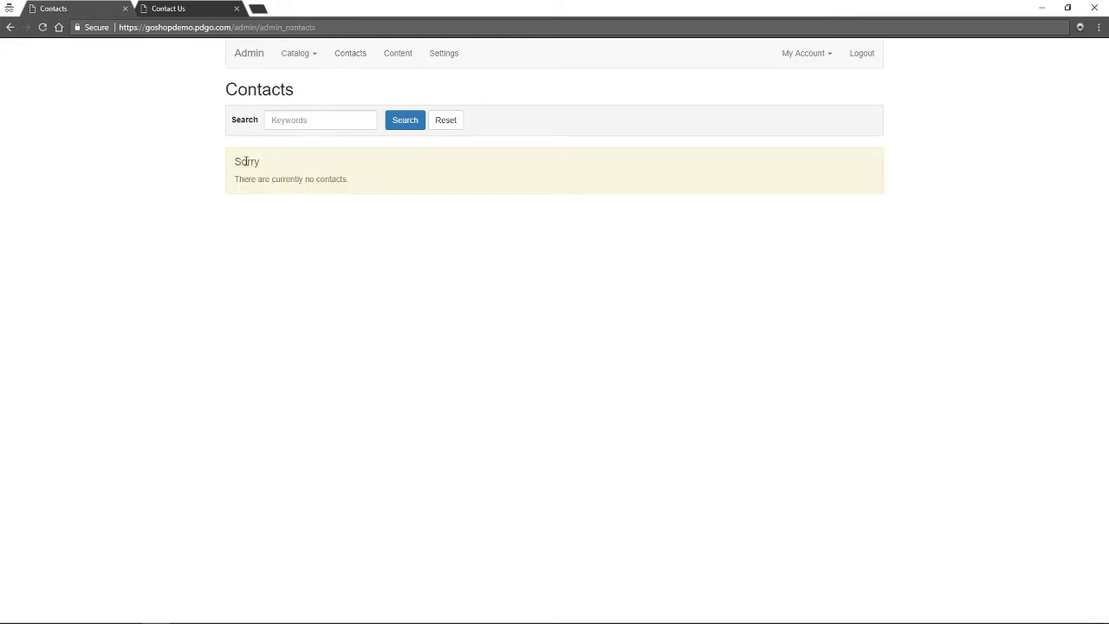
drag(246, 161, 352, 206)
click(357, 207)
click(179, 7)
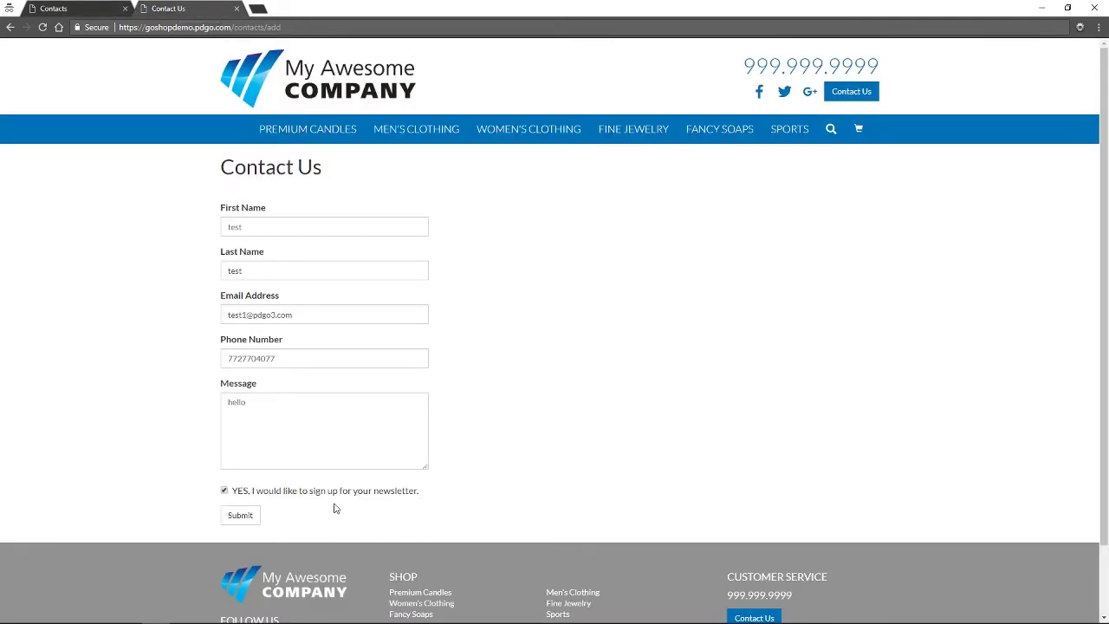
click(250, 517)
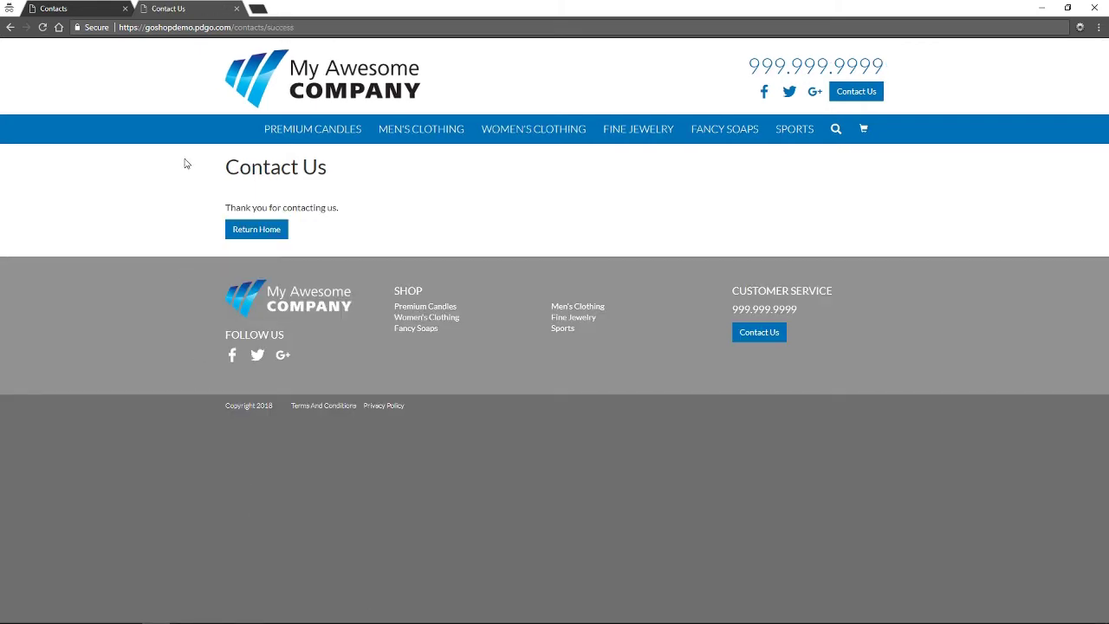
- Refresh the admin contacts list and view the submitted contact's details, leaving them without saving changes
click(60, 4)
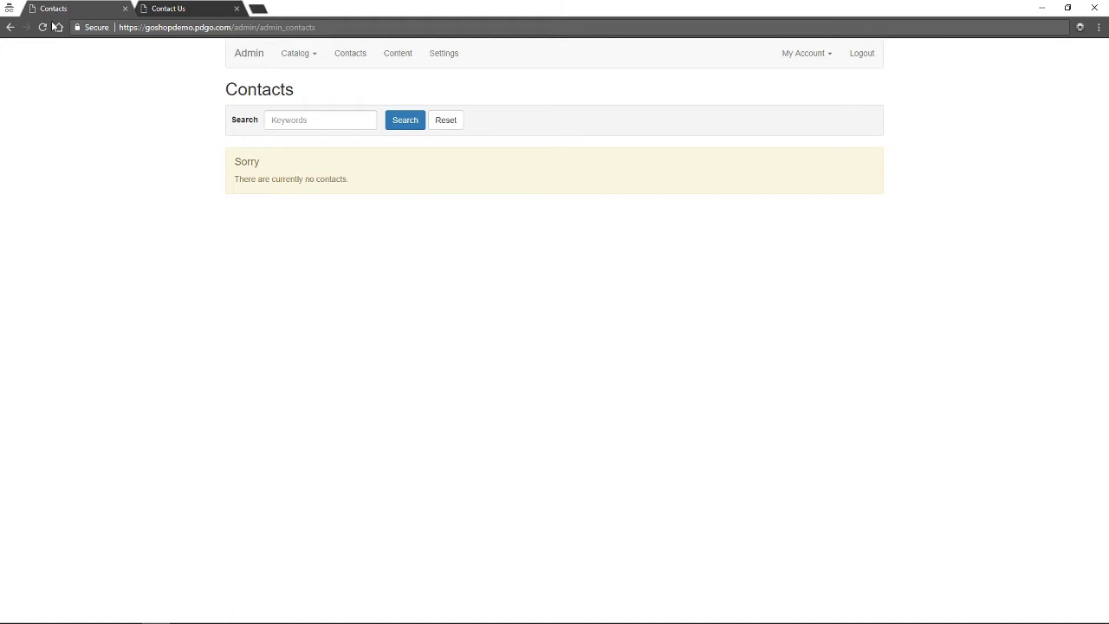
click(42, 28)
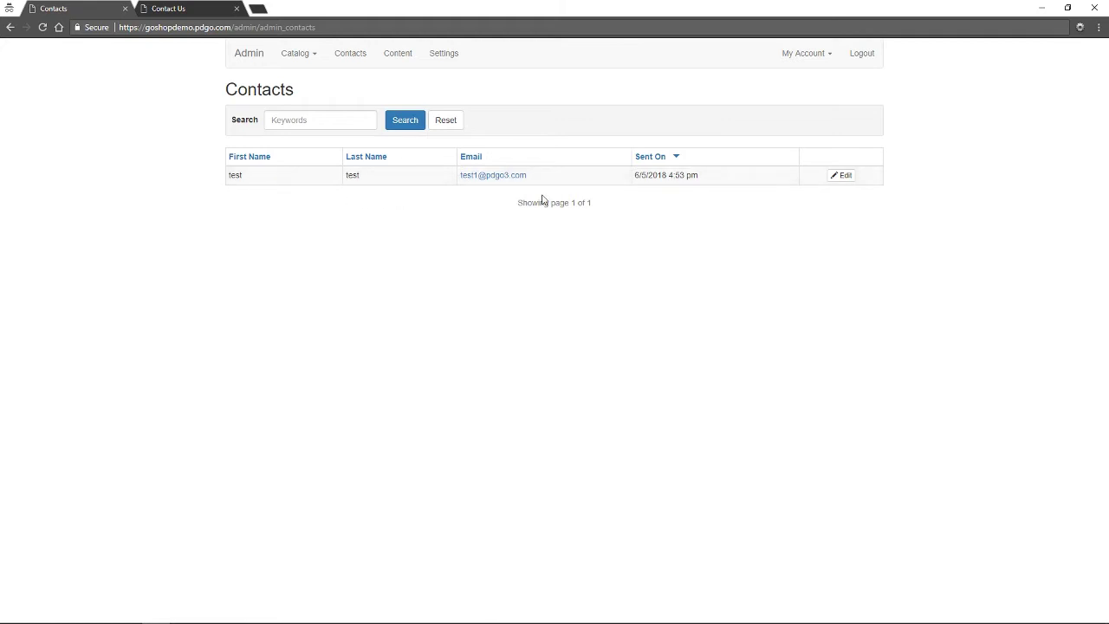
click(839, 177)
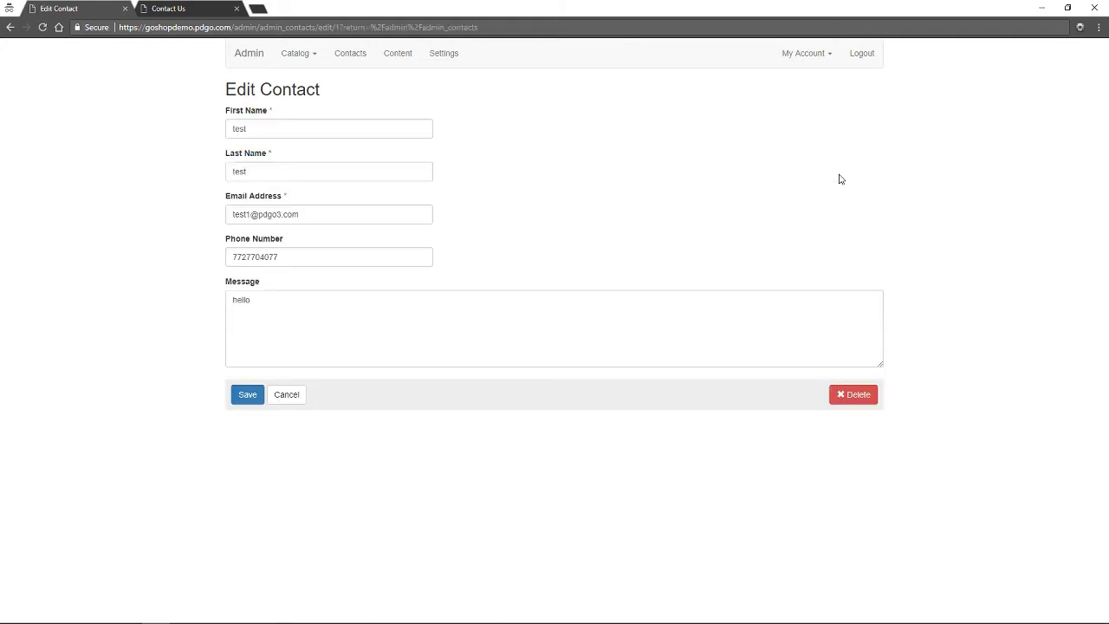
click(300, 395)
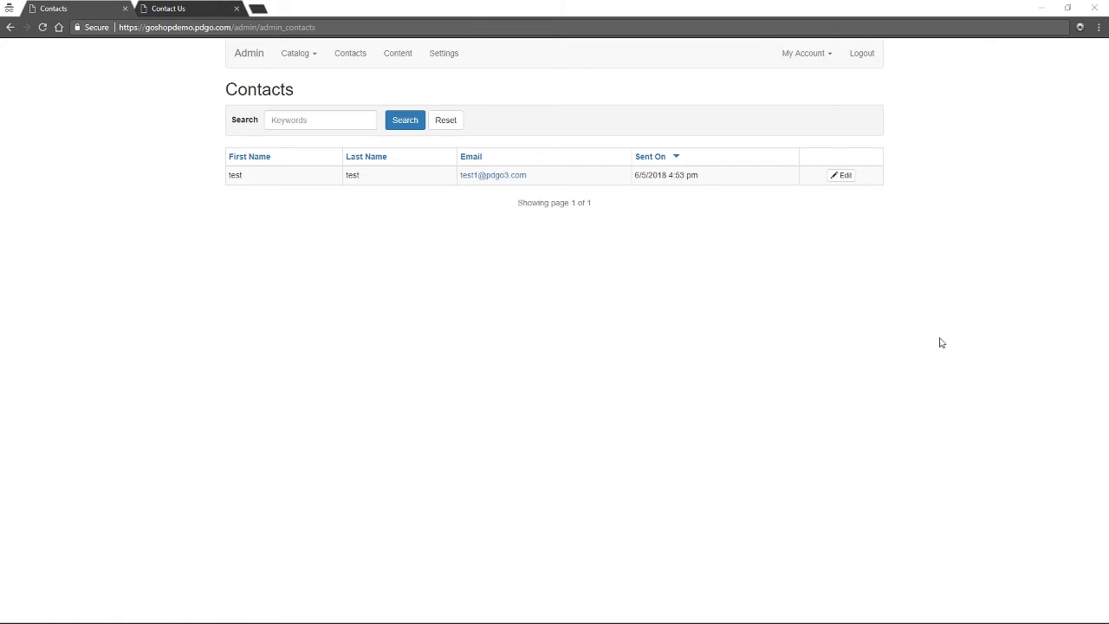
- Open the Home Page content for editing and compare its text with the welcome text on the storefront's refreshed home page
click(404, 59)
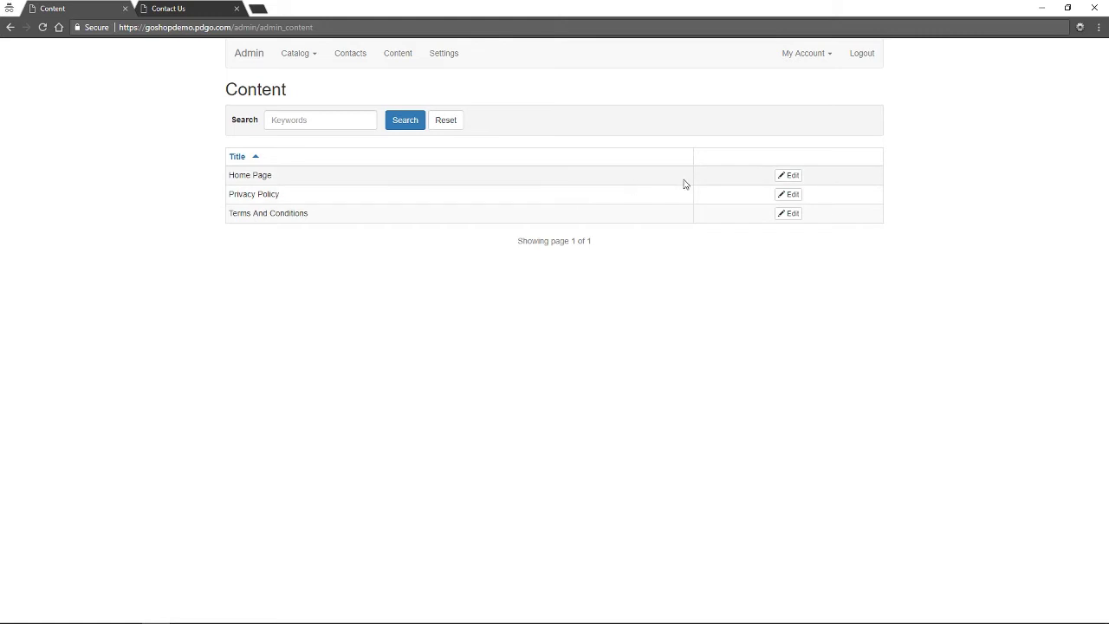
click(787, 175)
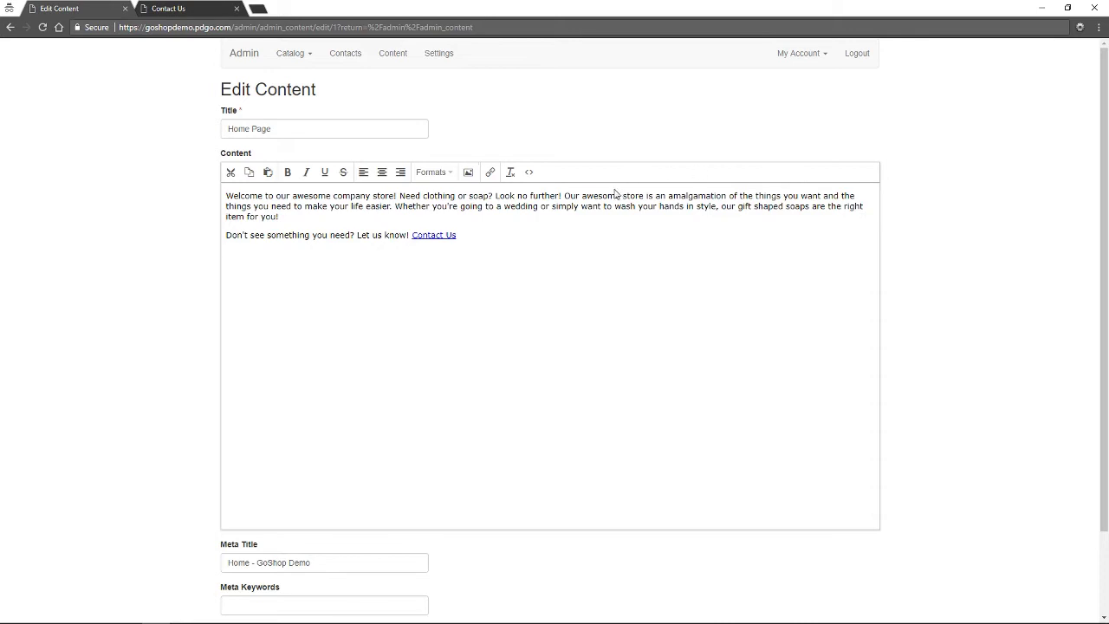
drag(517, 227, 230, 141)
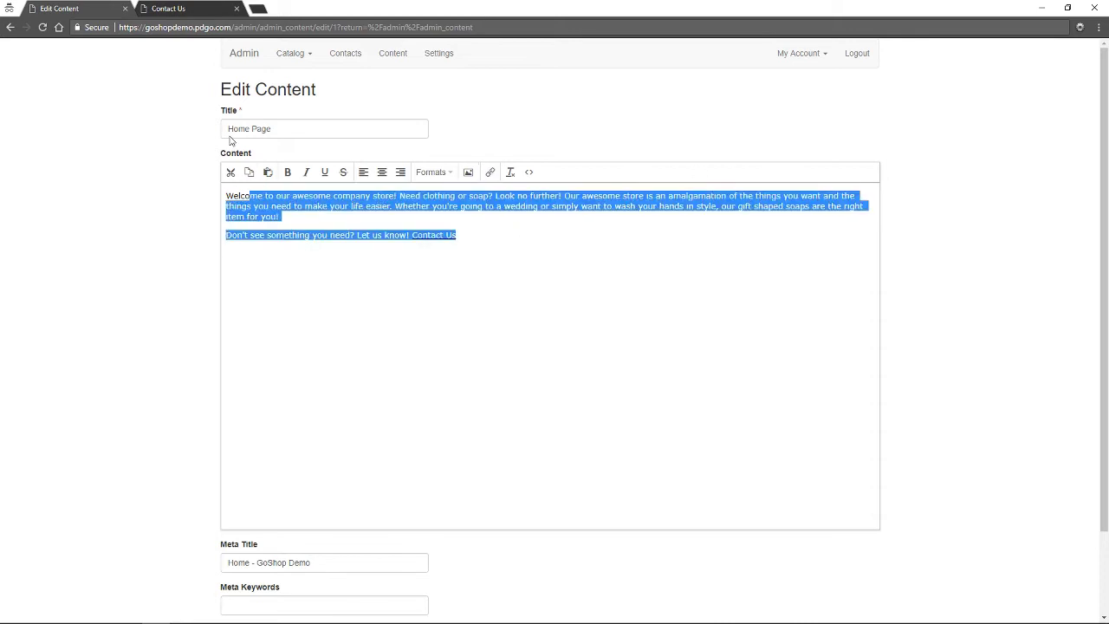
click(165, 8)
key(F5)
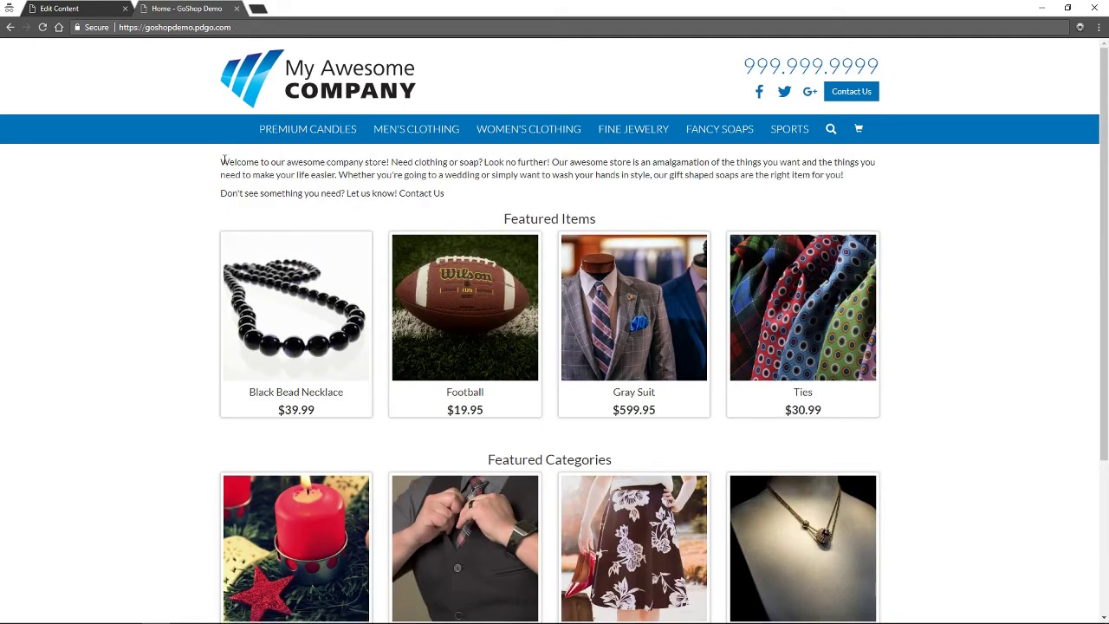
drag(222, 161, 453, 210)
click(473, 197)
click(73, 5)
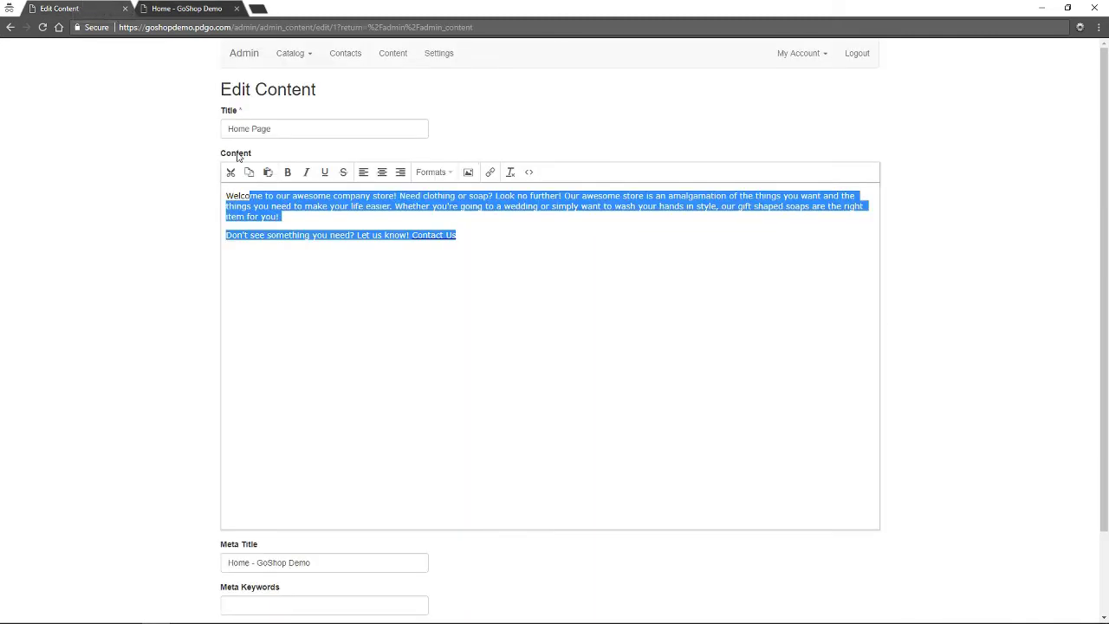
- Review the Home Page content's Meta Title, Meta Keywords and Meta Description fields
click(307, 283)
scroll(316, 282, down, 2)
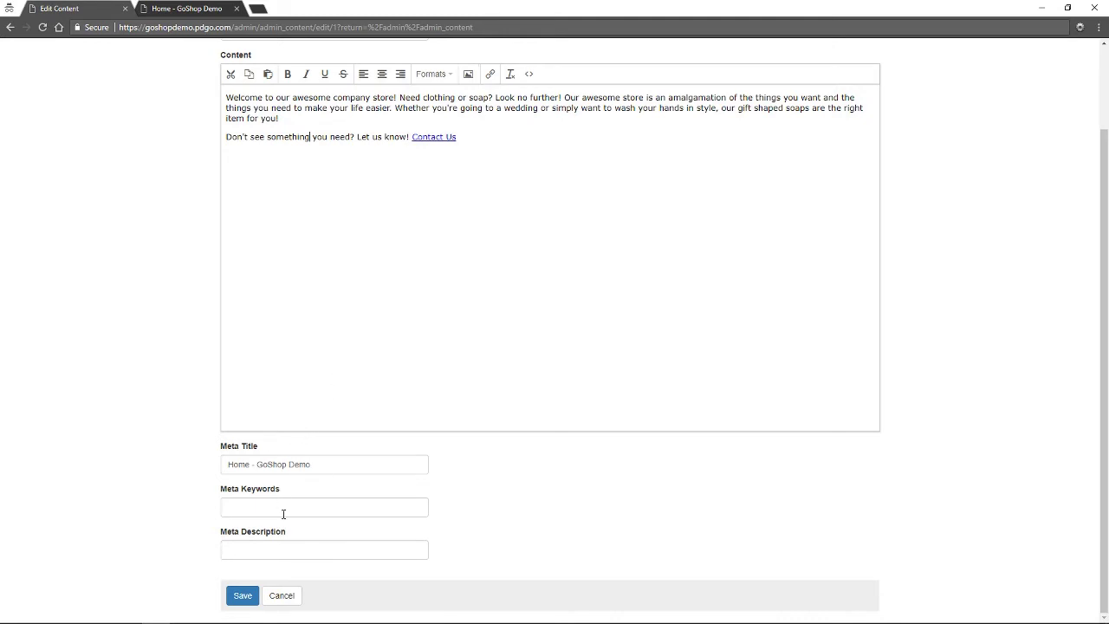
scroll(192, 423, up, 2)
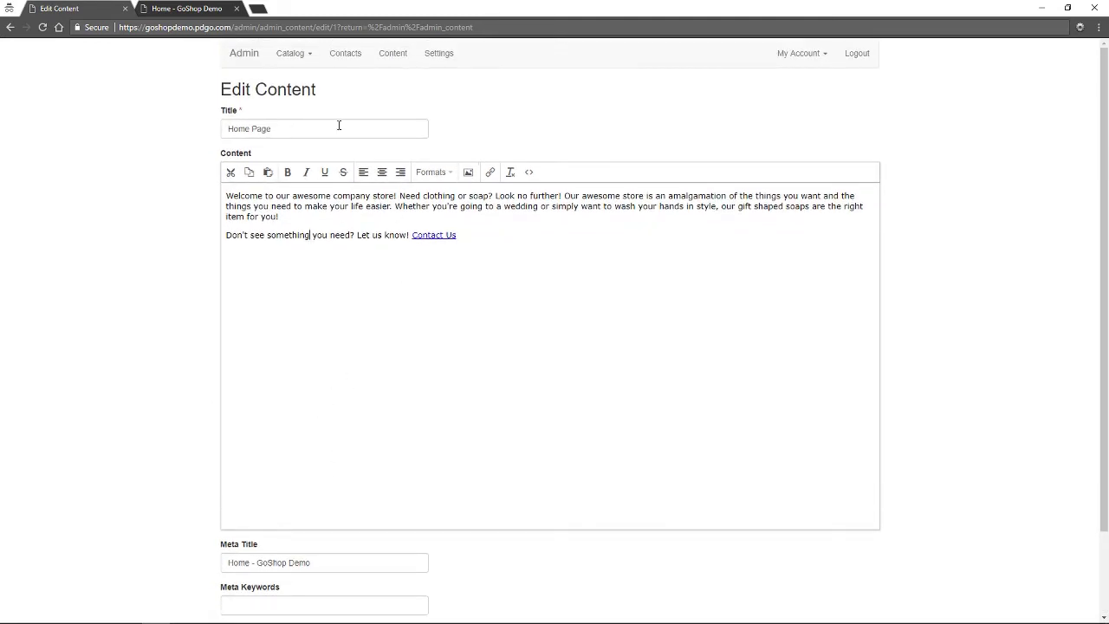
- View the Featured Items and Featured Categories sections on the storefront's home page, and return to the admin area
click(198, 8)
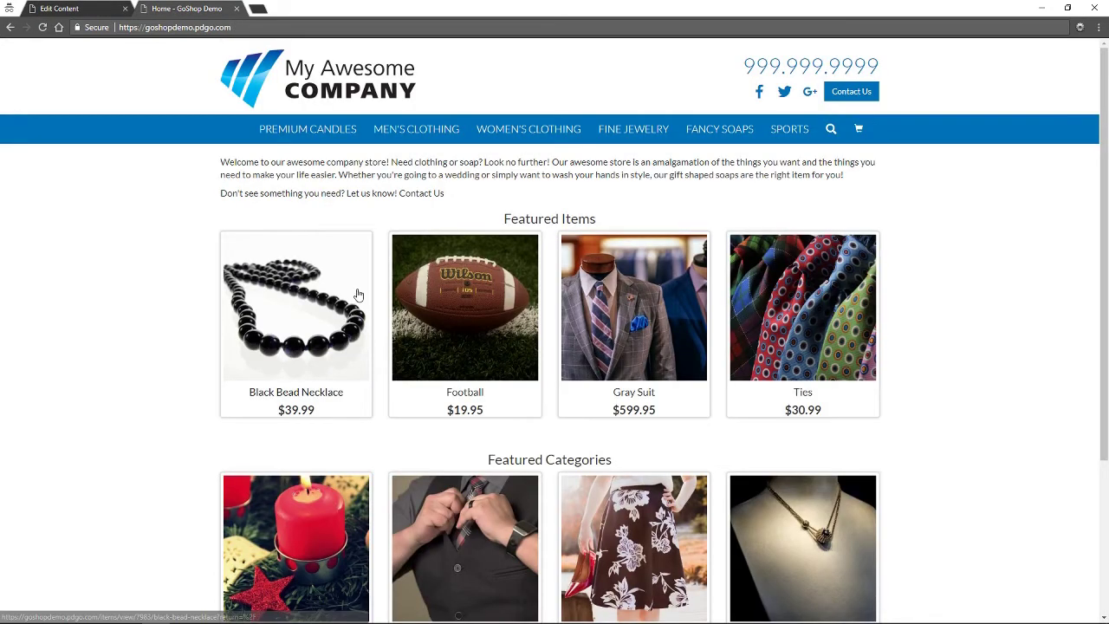
drag(511, 214, 601, 222)
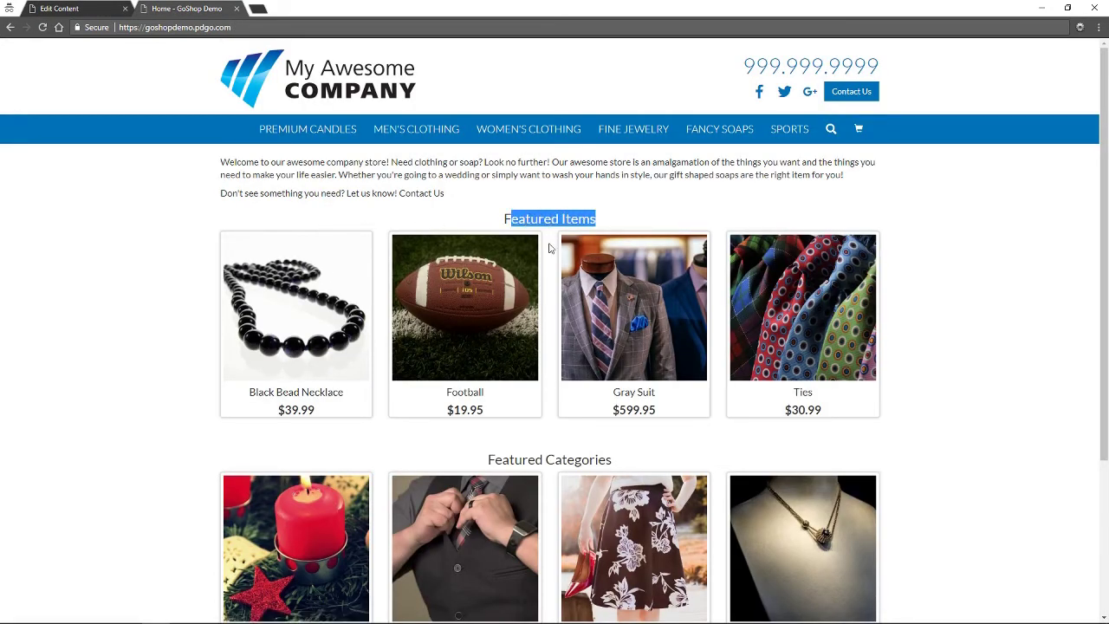
scroll(530, 288, down, 1)
scroll(530, 289, down, 2)
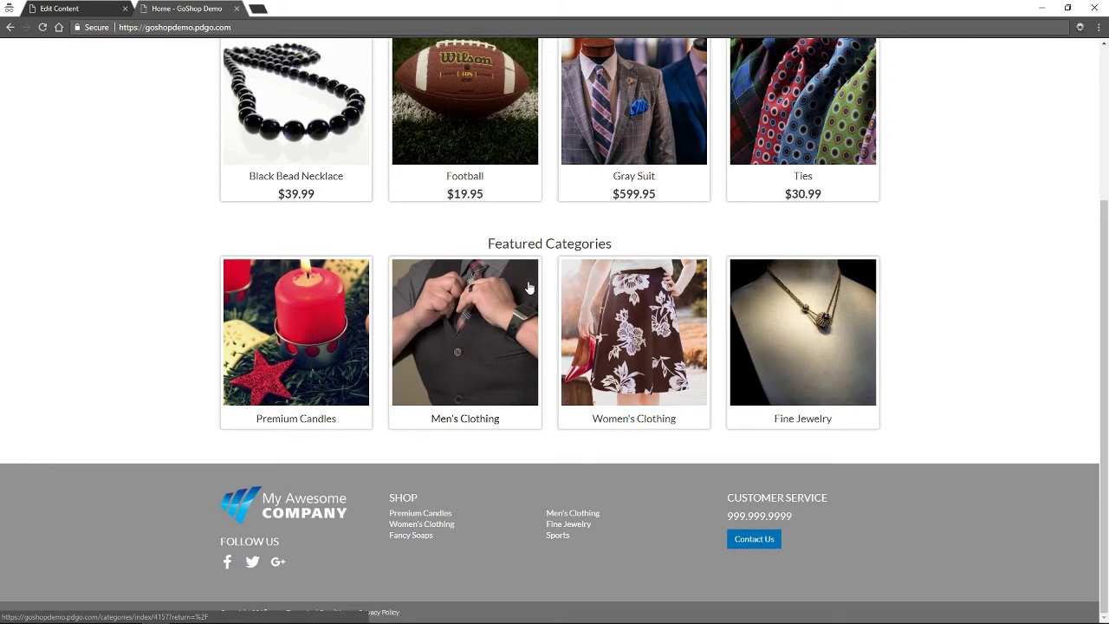
scroll(530, 289, up, 3)
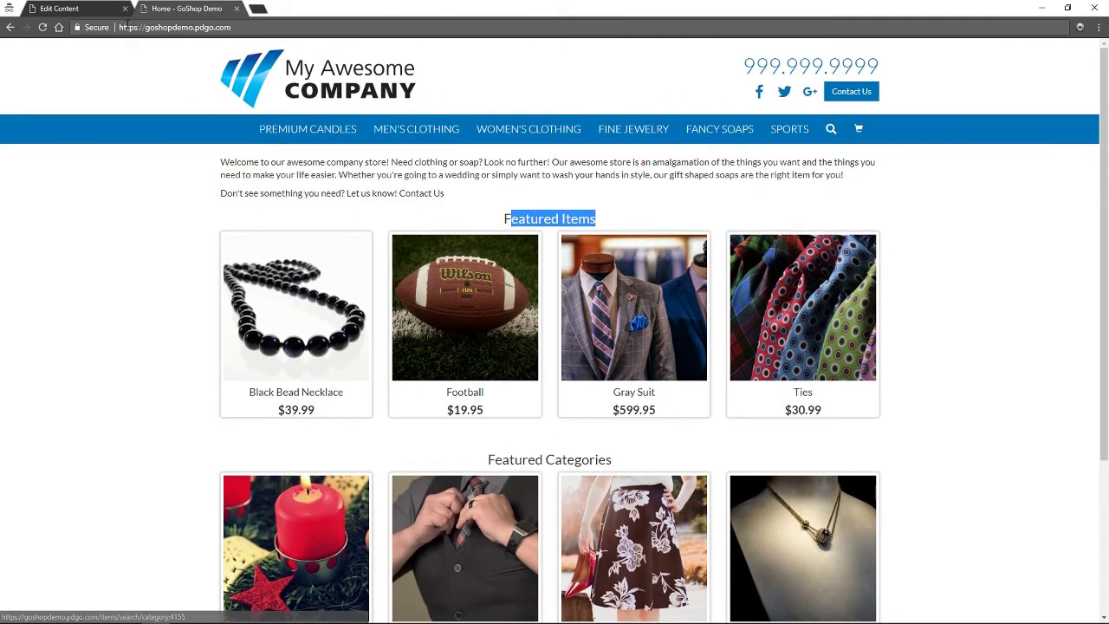
click(79, 7)
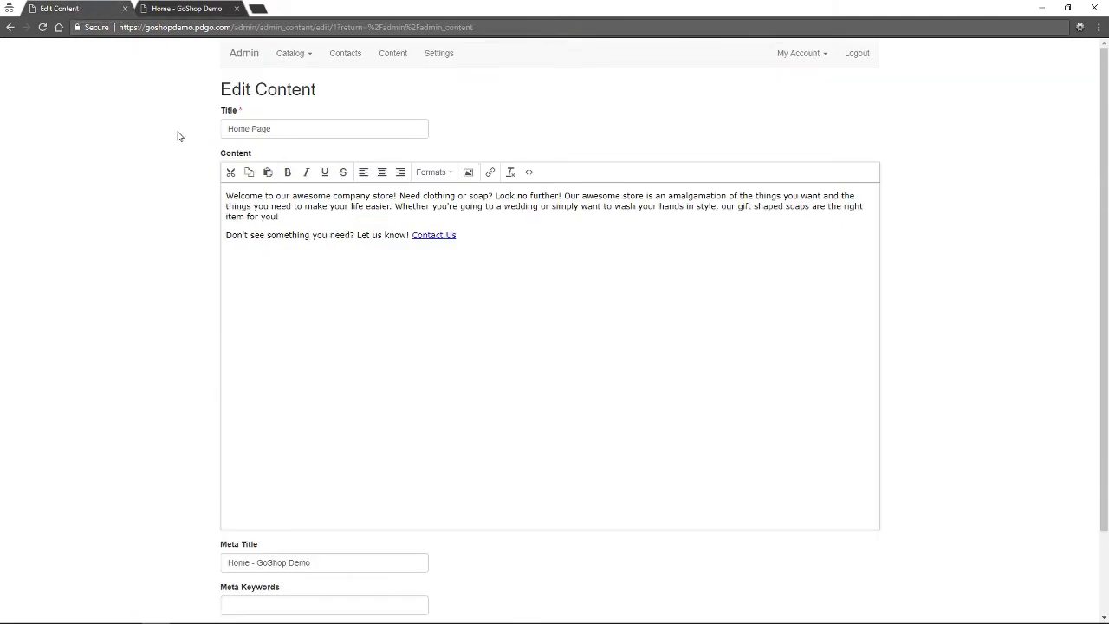
- Open the Premium Candles category for editing and examine its Featured option for the homepage
click(290, 55)
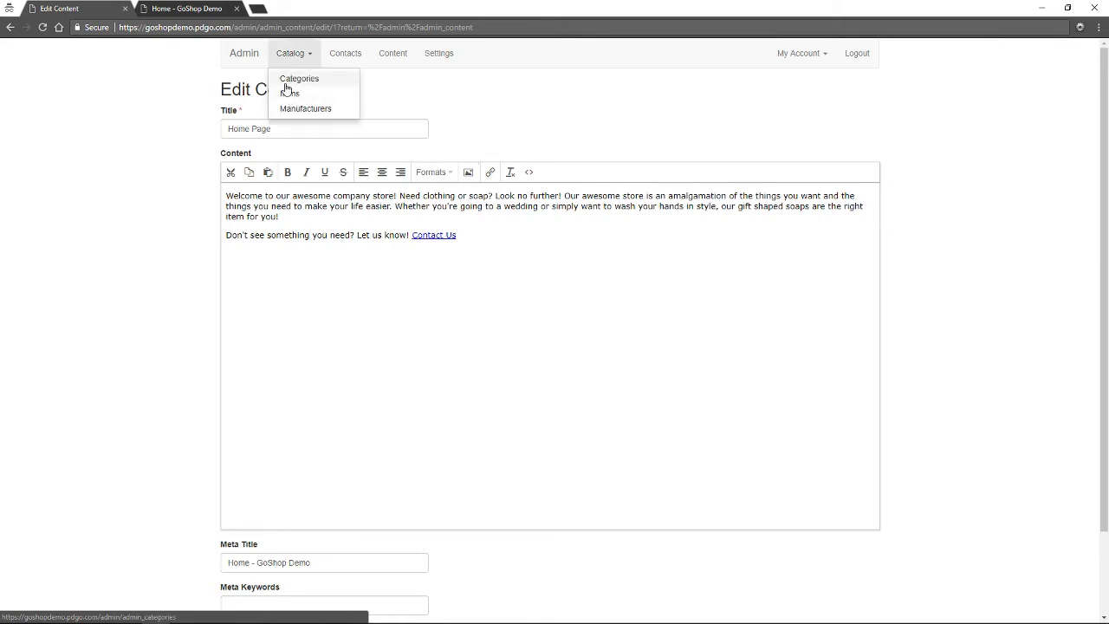
click(290, 80)
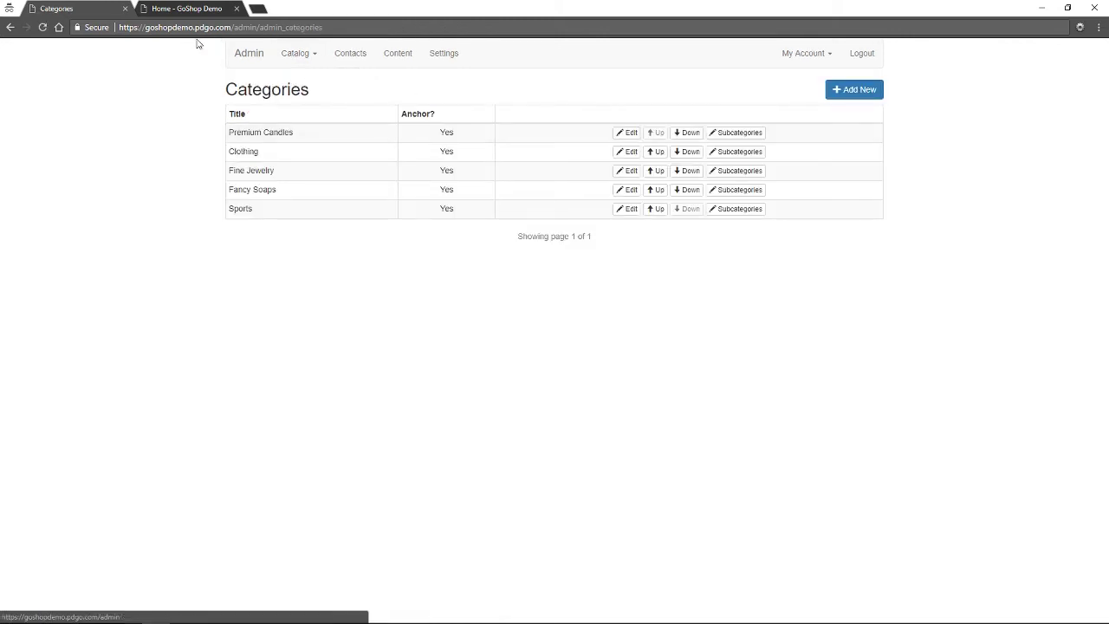
click(204, 7)
scroll(362, 265, down, 3)
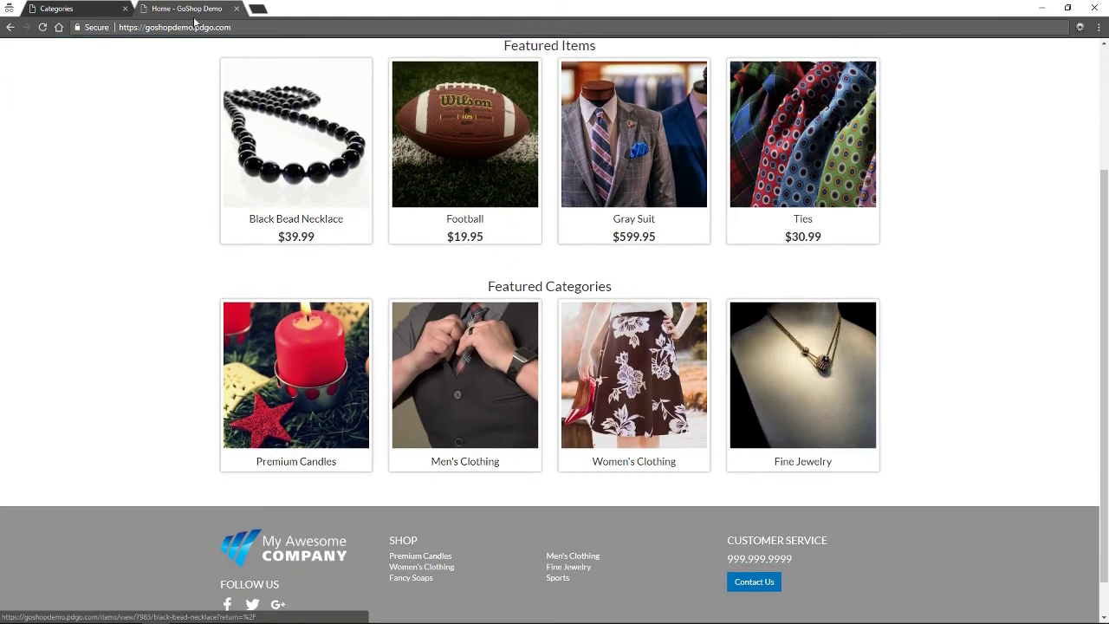
click(63, 7)
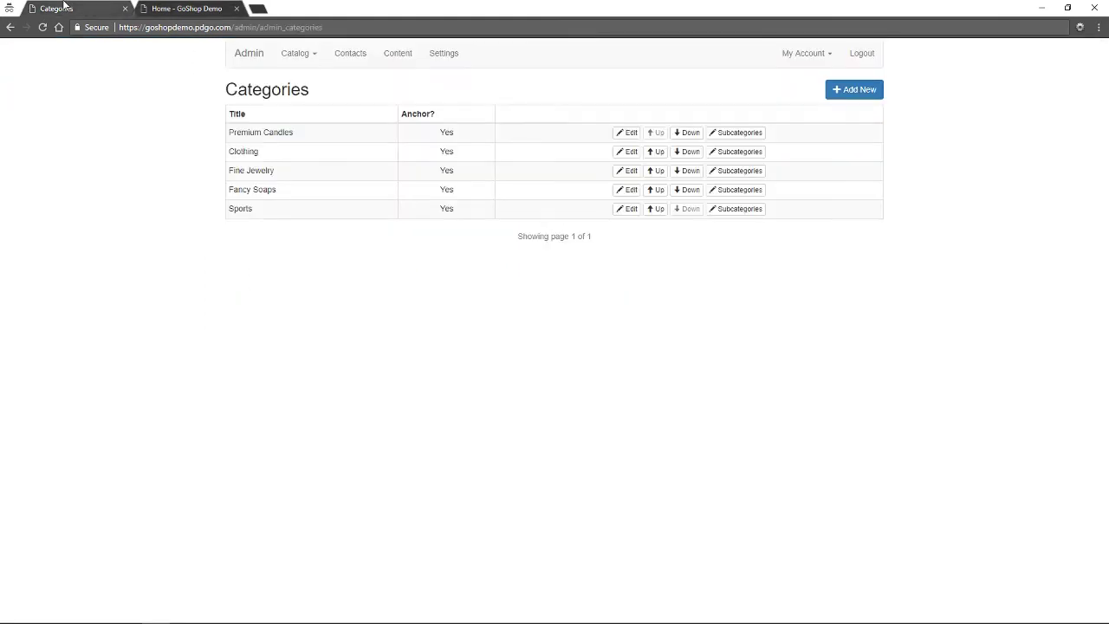
click(630, 134)
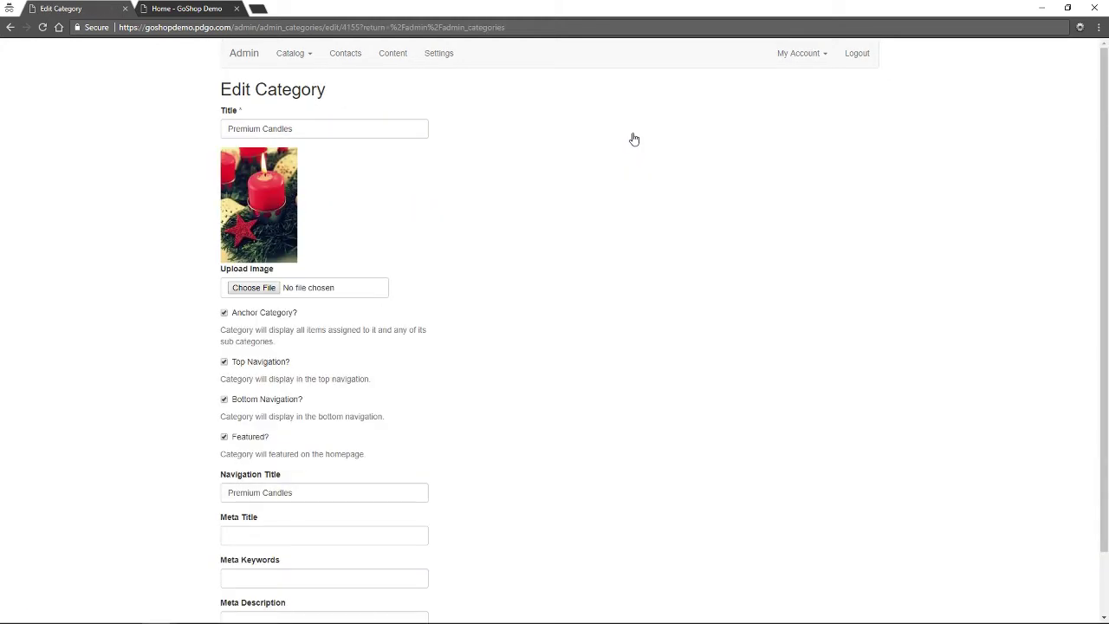
scroll(549, 166, down, 2)
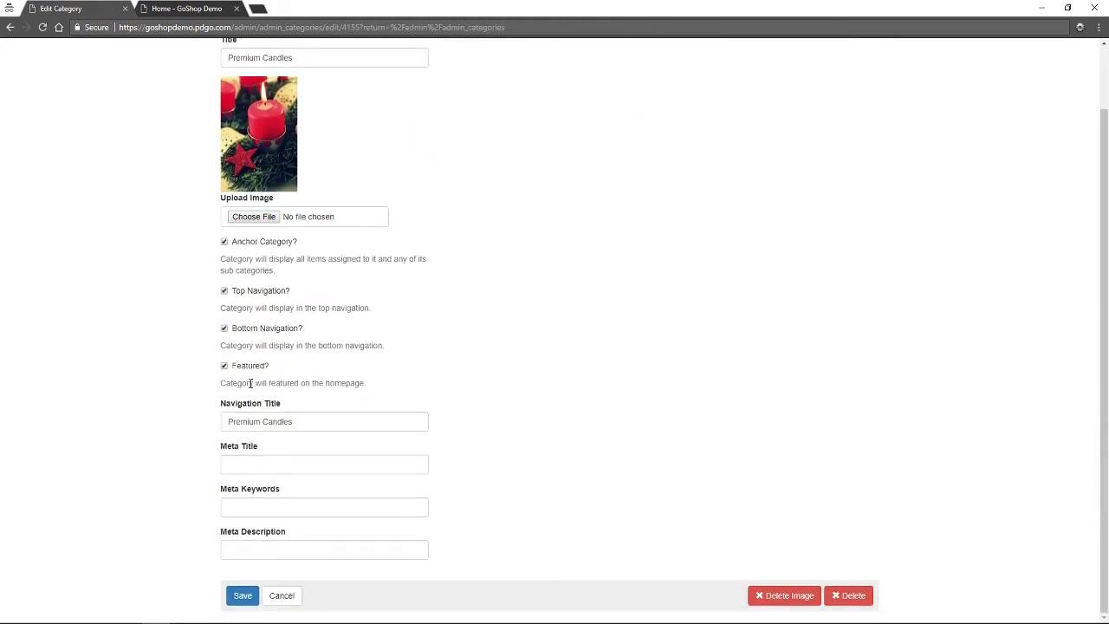
drag(282, 383, 351, 389)
click(363, 382)
- Examine the Featured Categories section on the storefront's home page and return to the Premium Candles category form
click(185, 8)
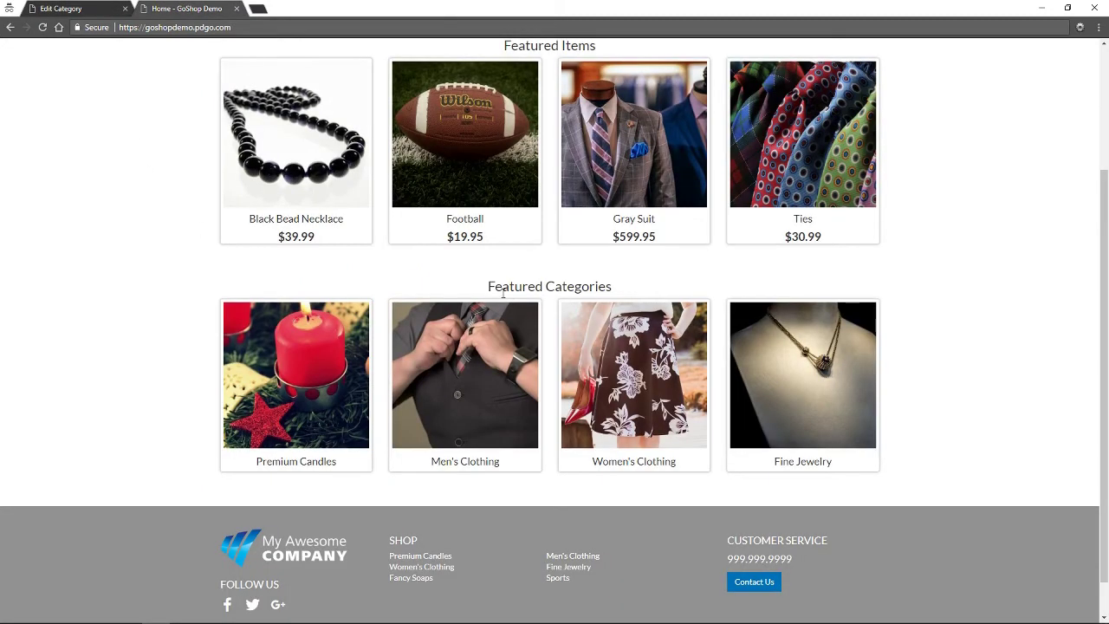
drag(489, 287, 582, 287)
click(598, 286)
scroll(573, 204, up, 2)
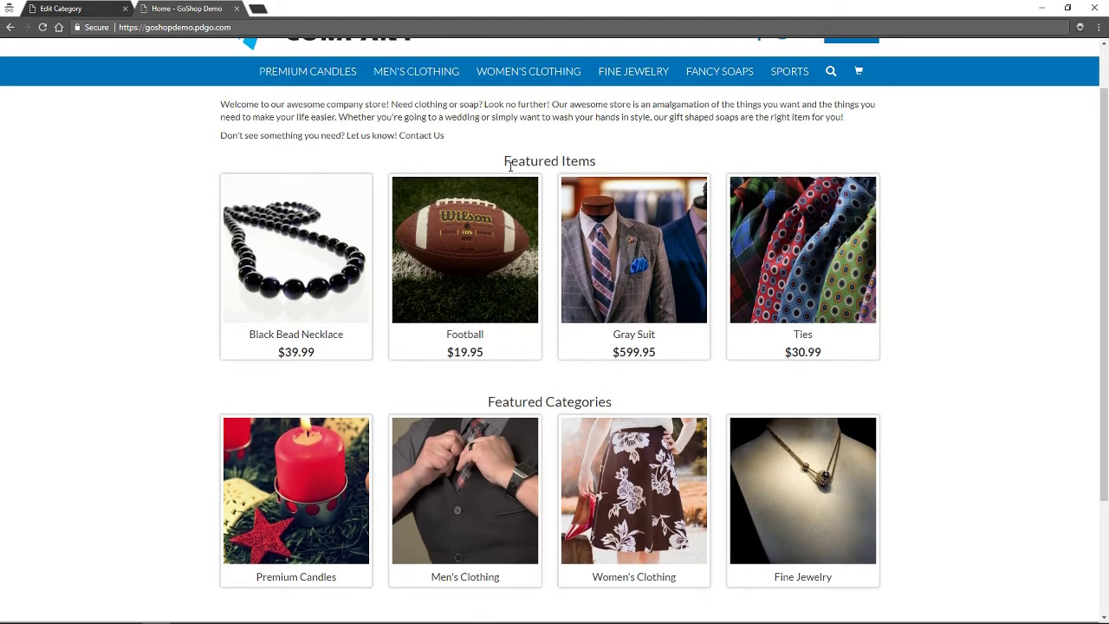
click(78, 7)
scroll(296, 173, up, 2)
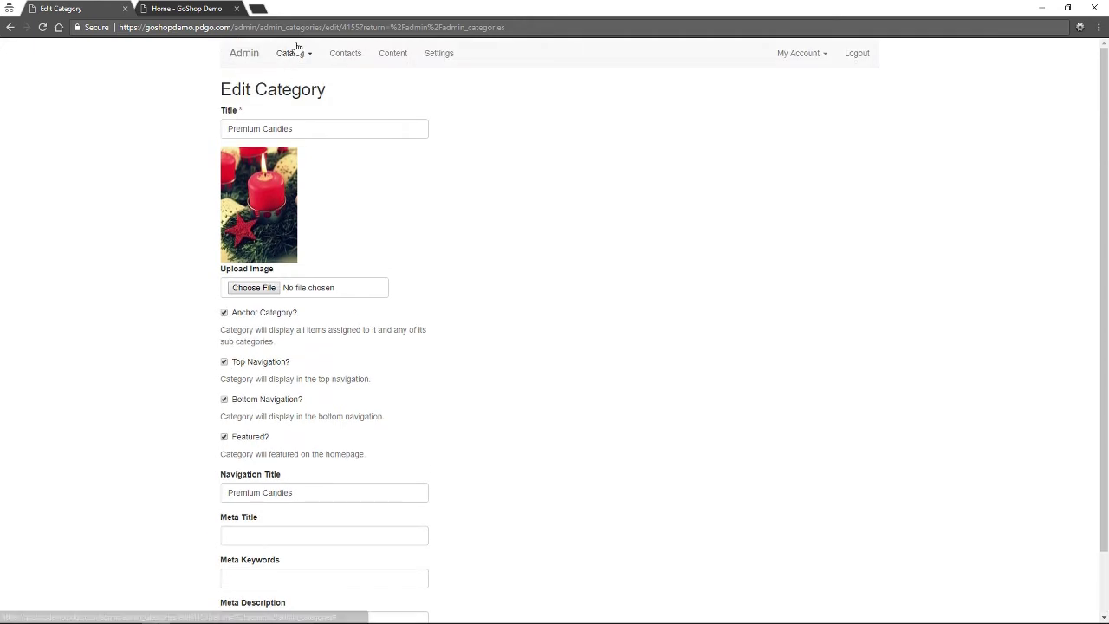
- Open the Black Bead Necklace item for editing and examine its Sell, Visible and Featured options
click(293, 53)
click(299, 91)
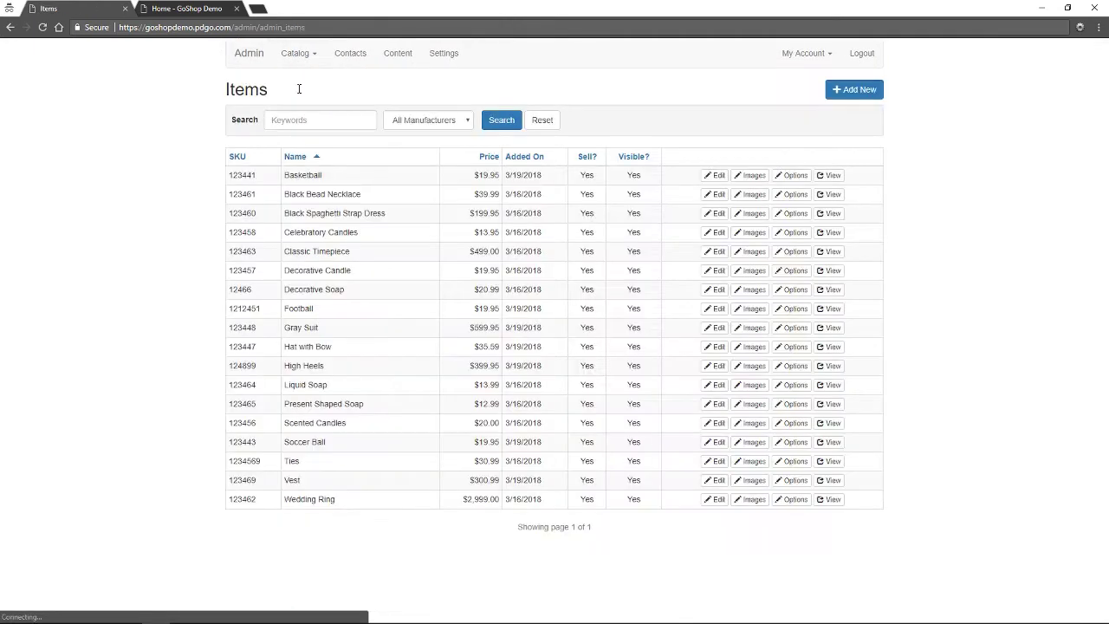
click(217, 8)
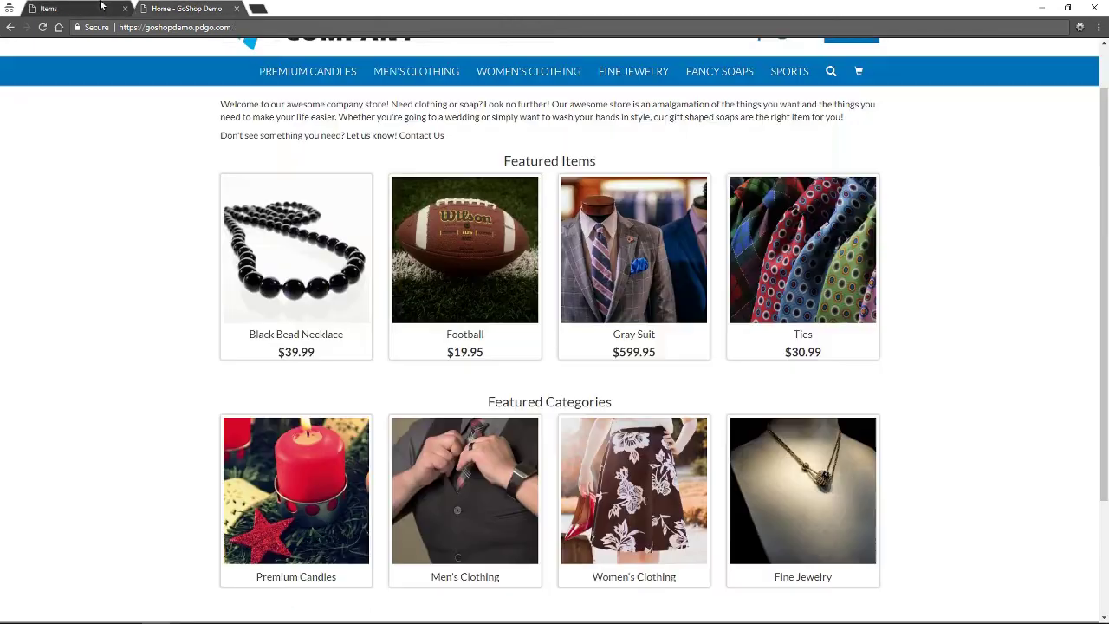
click(78, 9)
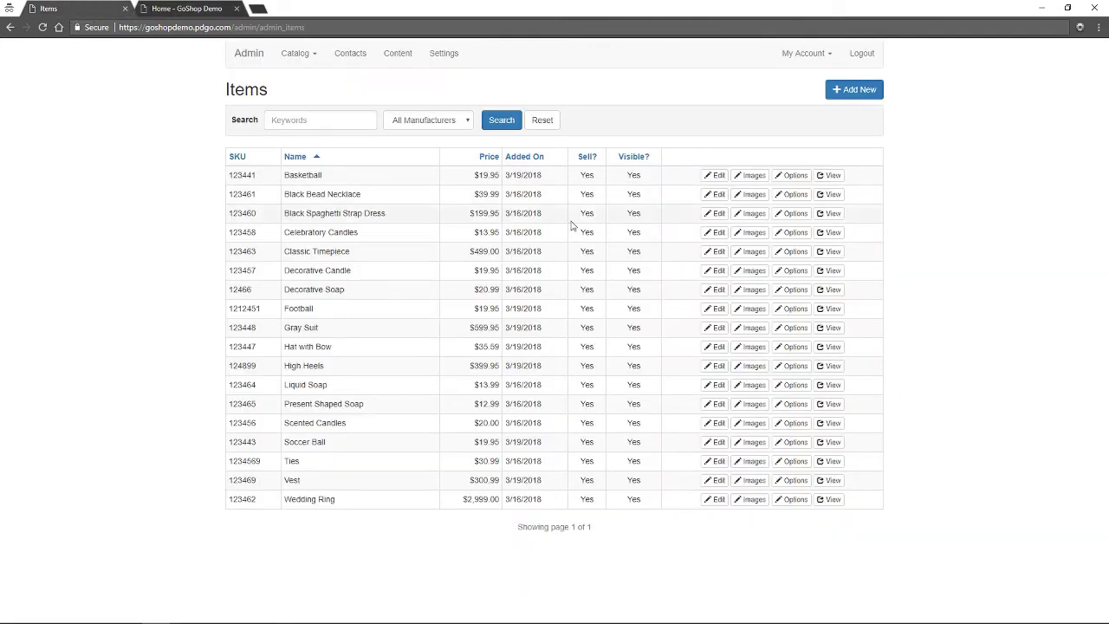
click(715, 194)
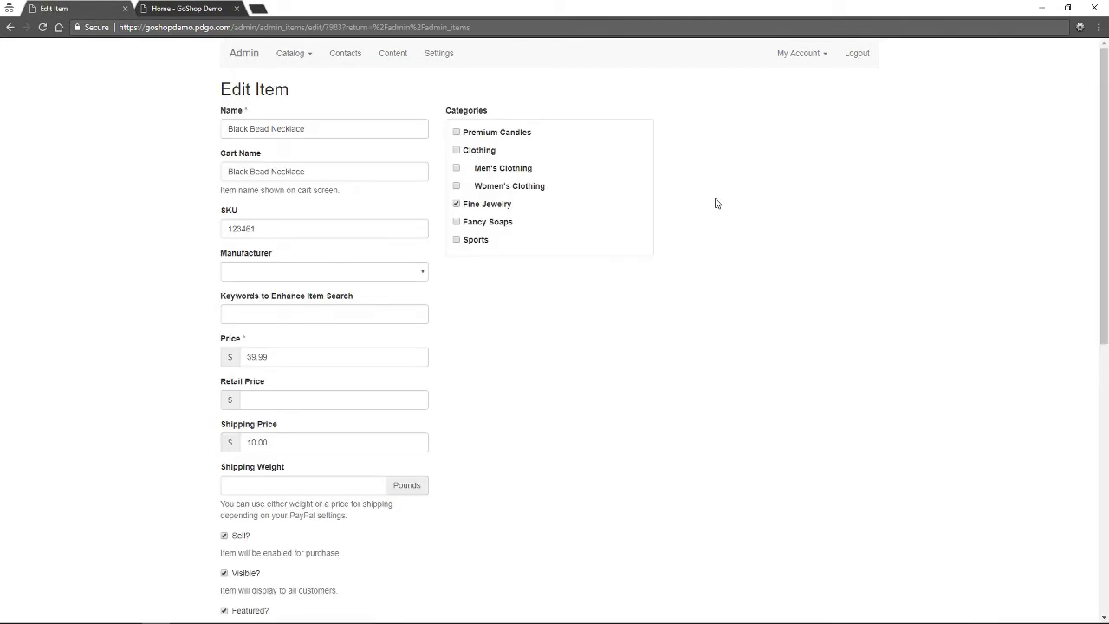
scroll(468, 374, down, 2)
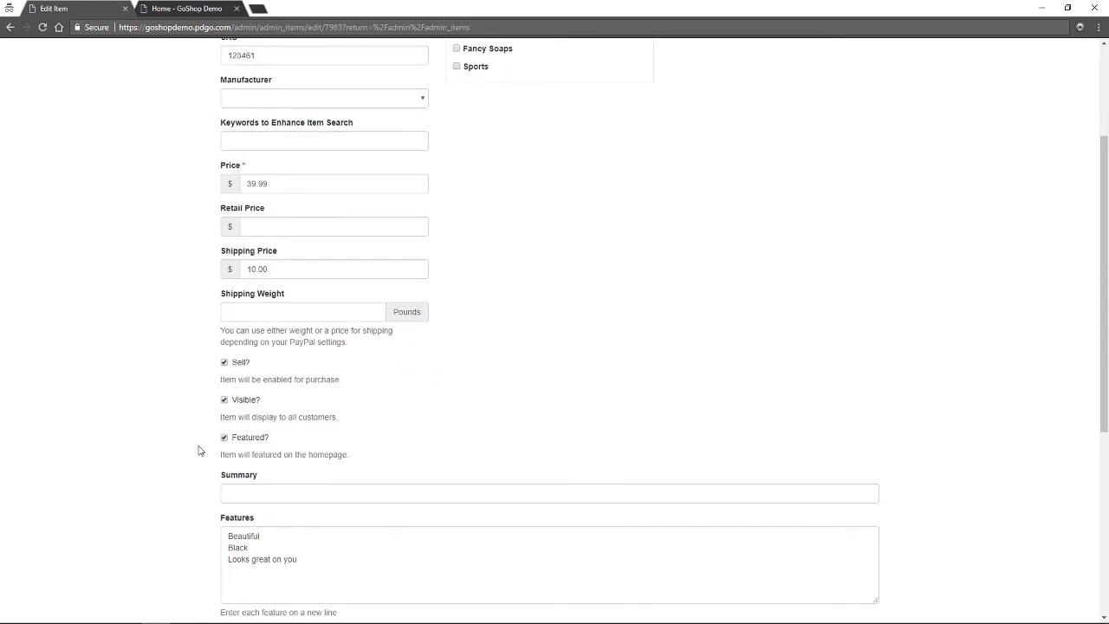
scroll(199, 449, up, 2)
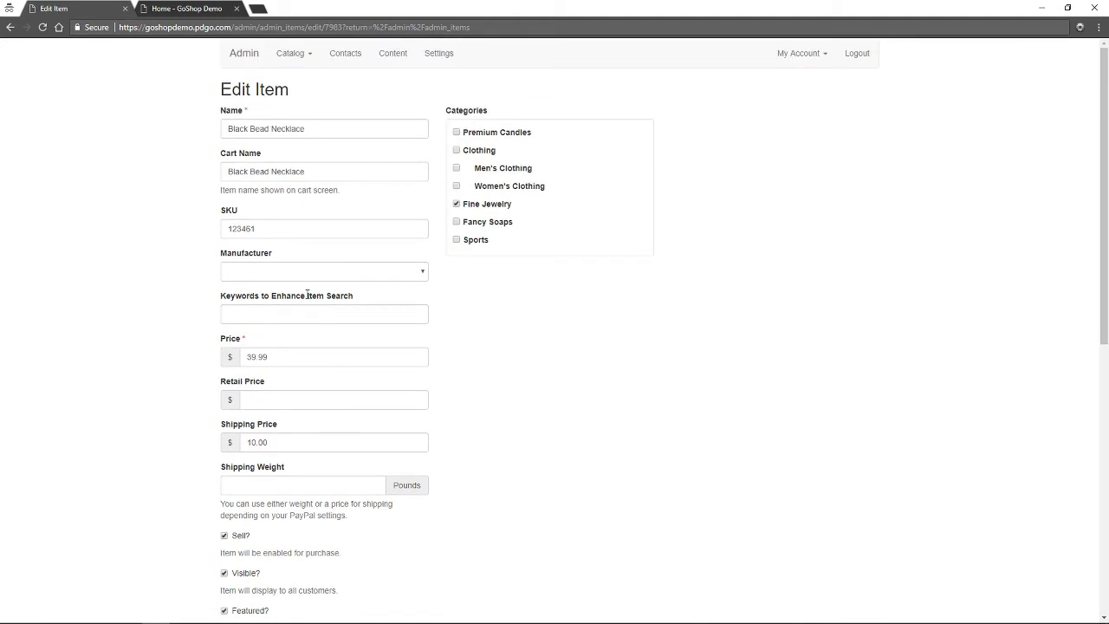
- Open the Privacy Policy content page, review its sample text and source link, and save it without edits
click(394, 54)
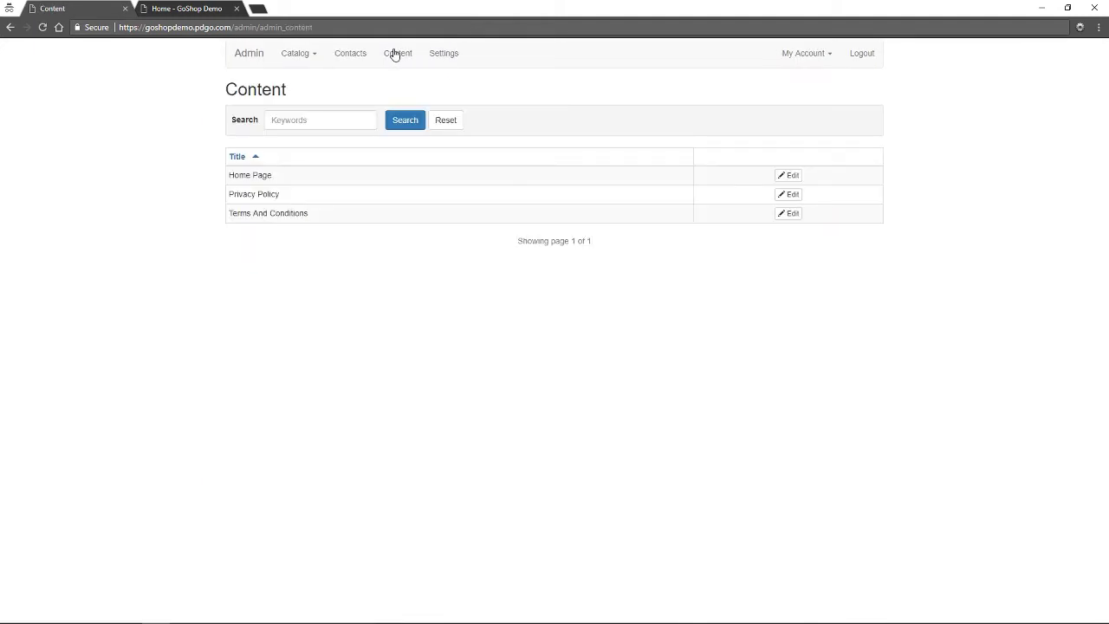
click(790, 195)
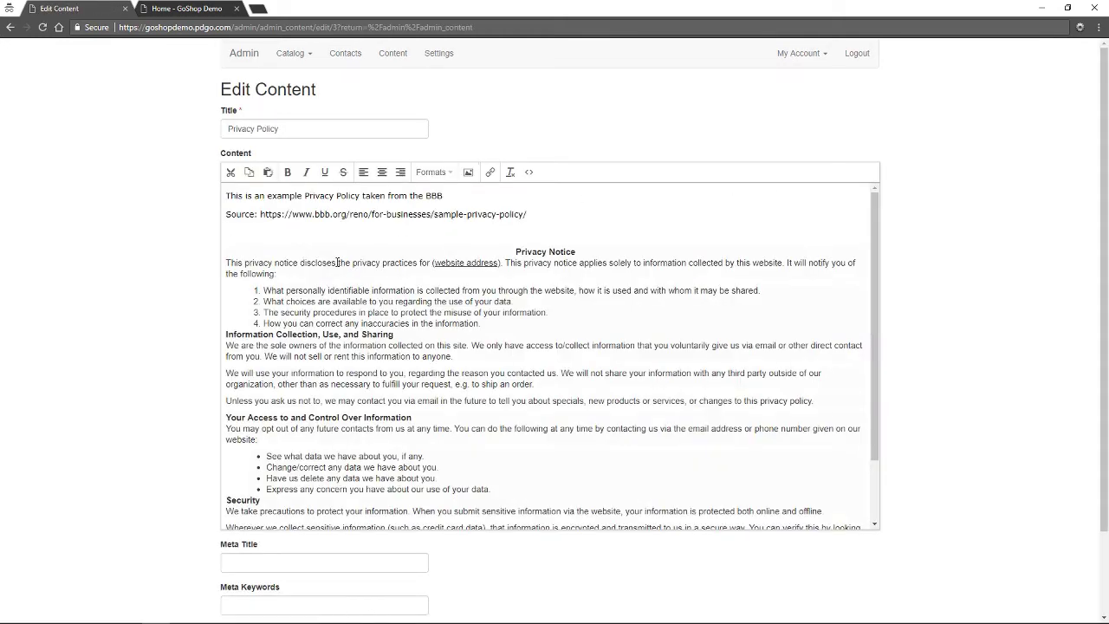
scroll(172, 300, down, 2)
scroll(176, 292, up, 2)
drag(525, 215, 262, 215)
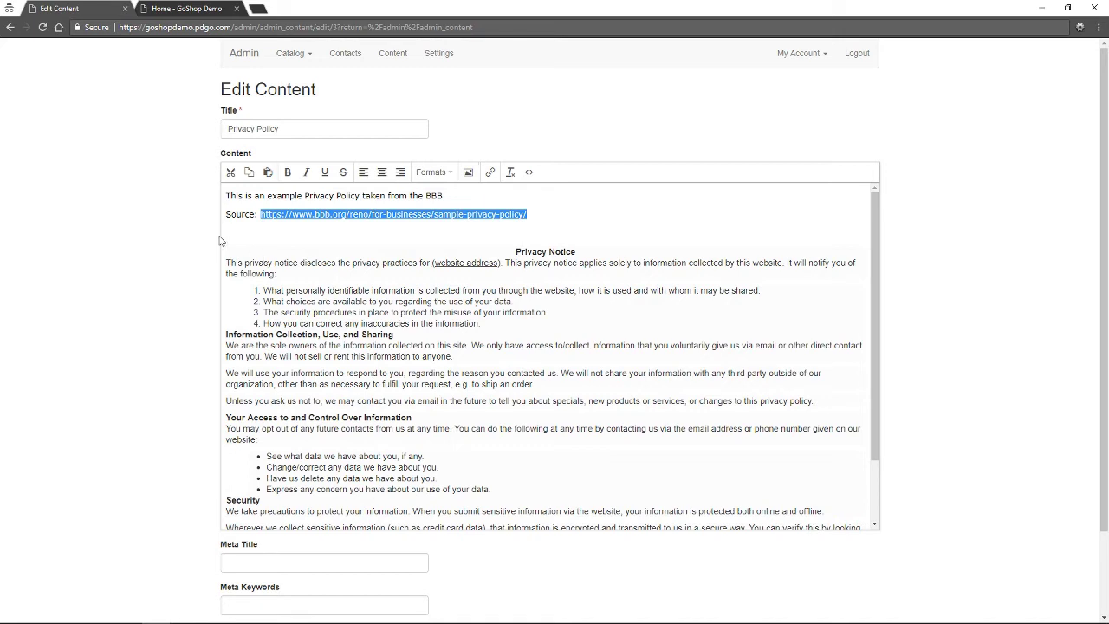
click(318, 270)
scroll(317, 270, down, 3)
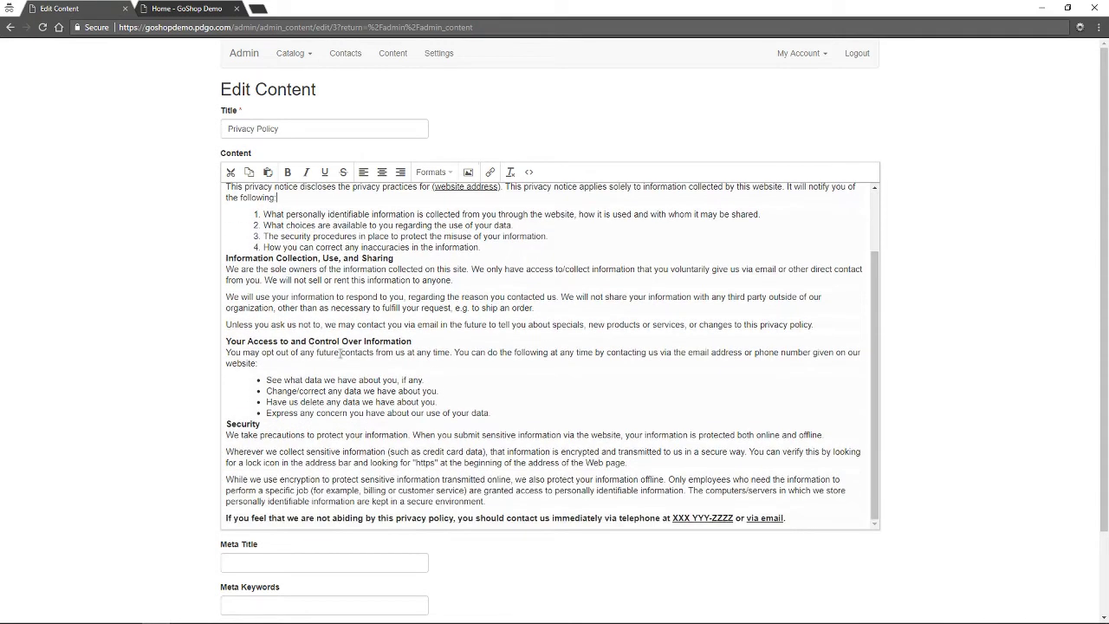
scroll(161, 369, down, 1)
click(244, 597)
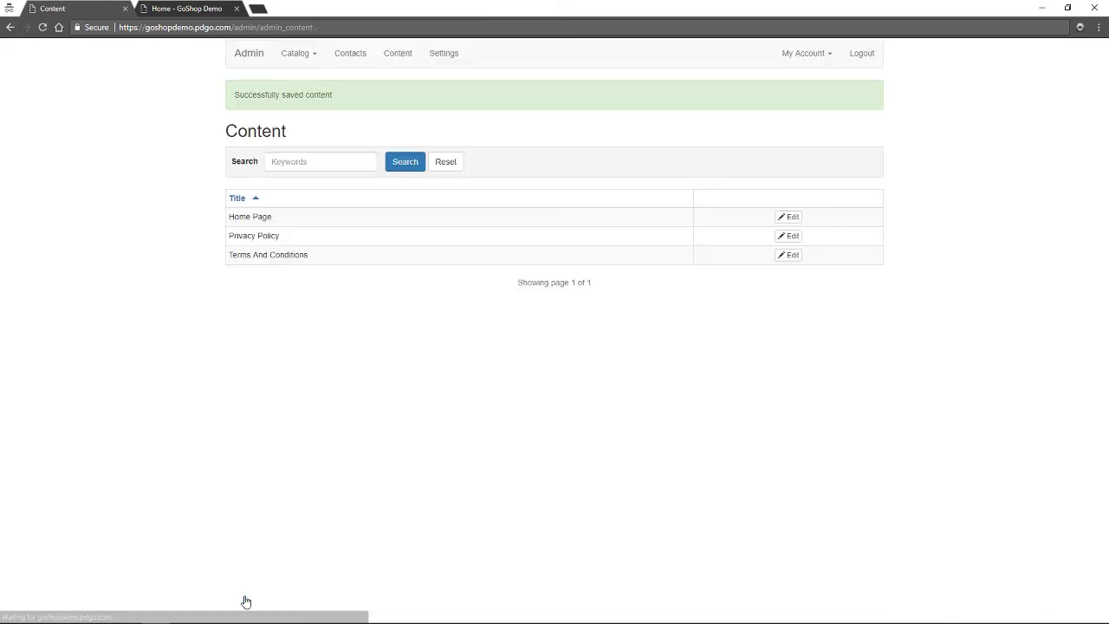
- Open the Terms And Conditions content page for editing and read through its text
click(790, 256)
scroll(292, 258, down, 3)
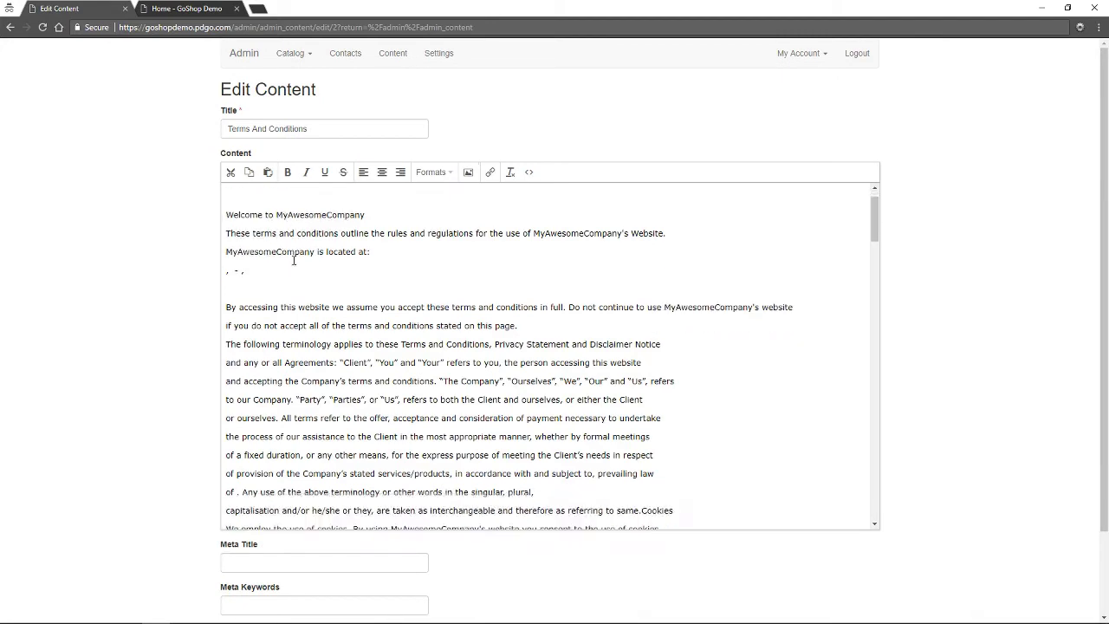
scroll(294, 260, down, 6)
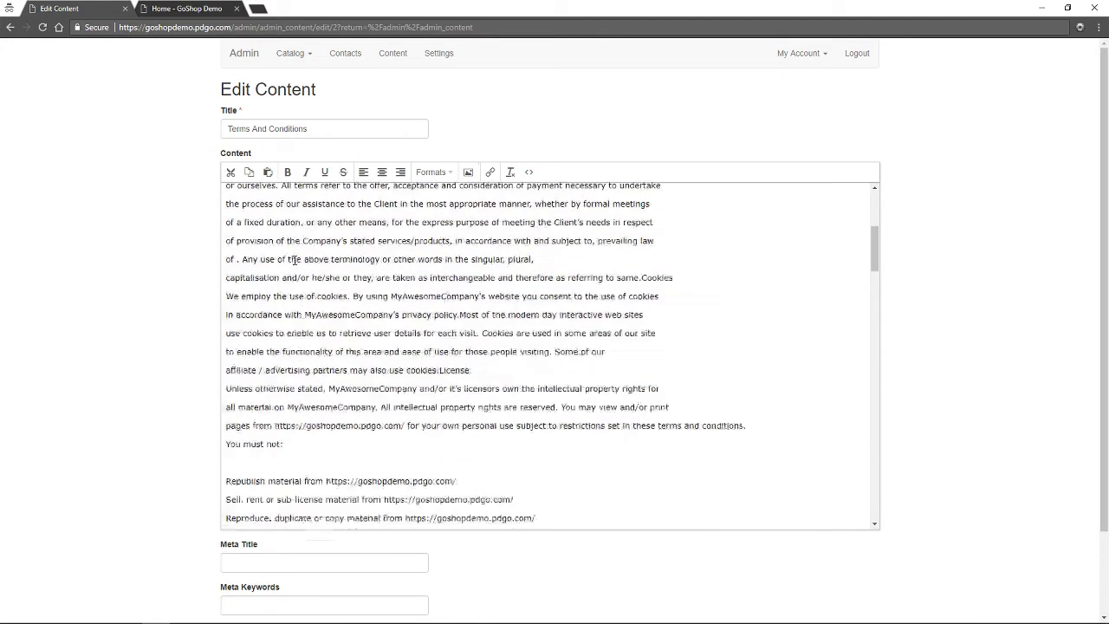
scroll(296, 245, down, 5)
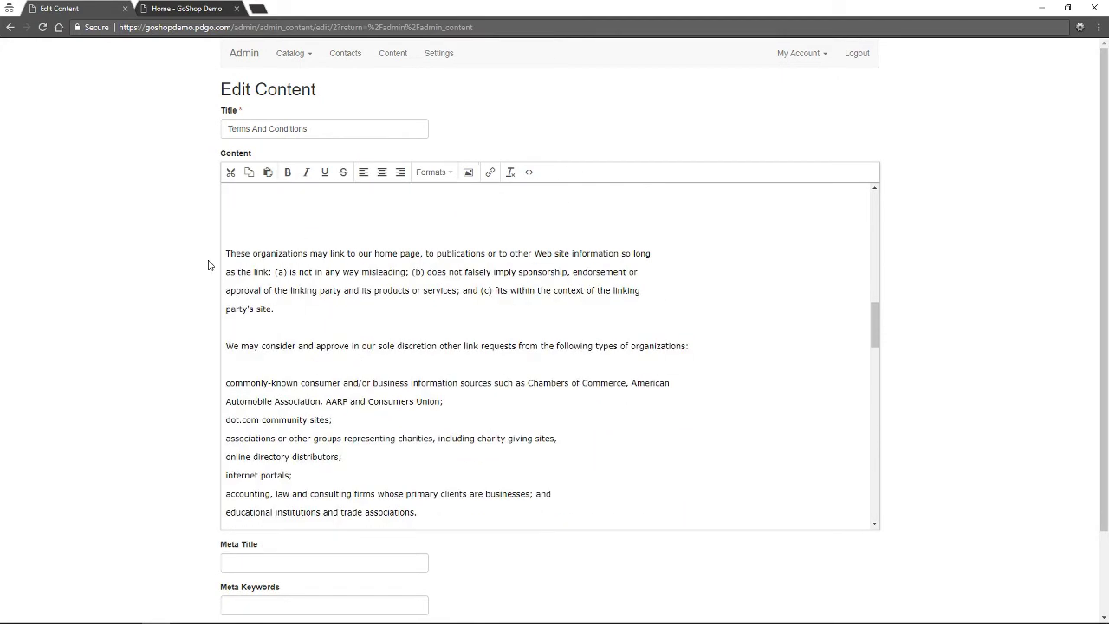
- Save the Terms And Conditions content page without edits and open the System Settings list
scroll(132, 287, down, 2)
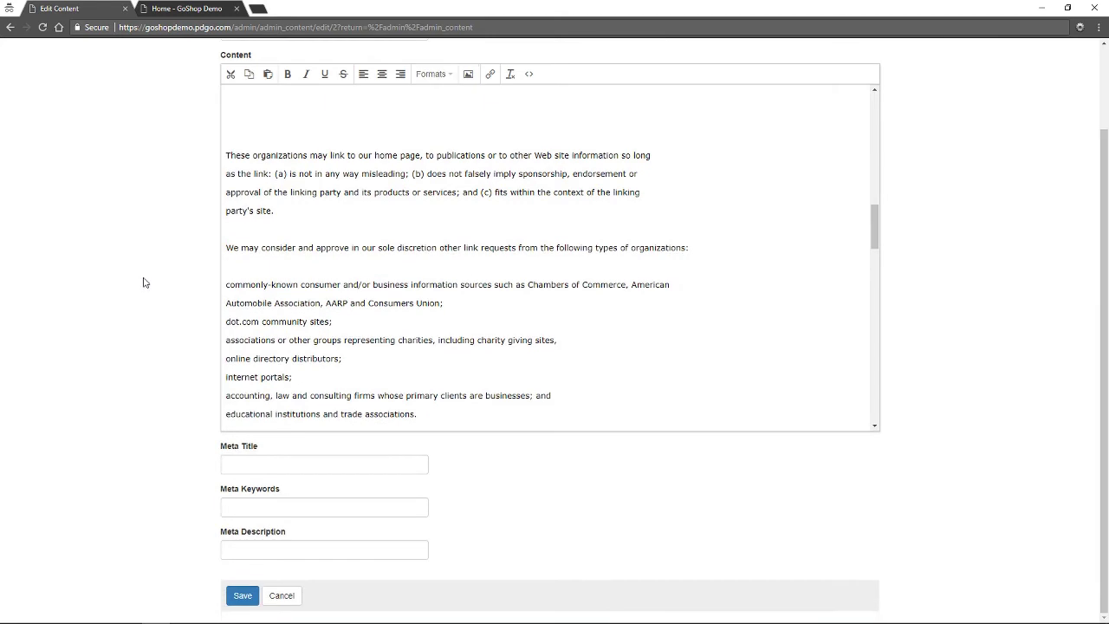
click(244, 598)
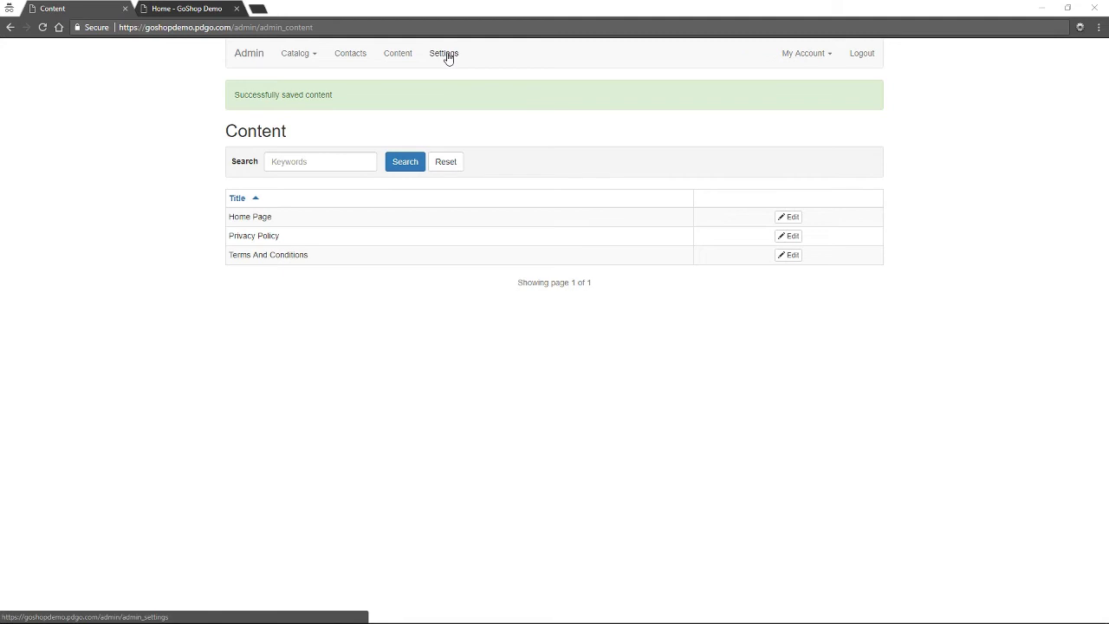
click(447, 57)
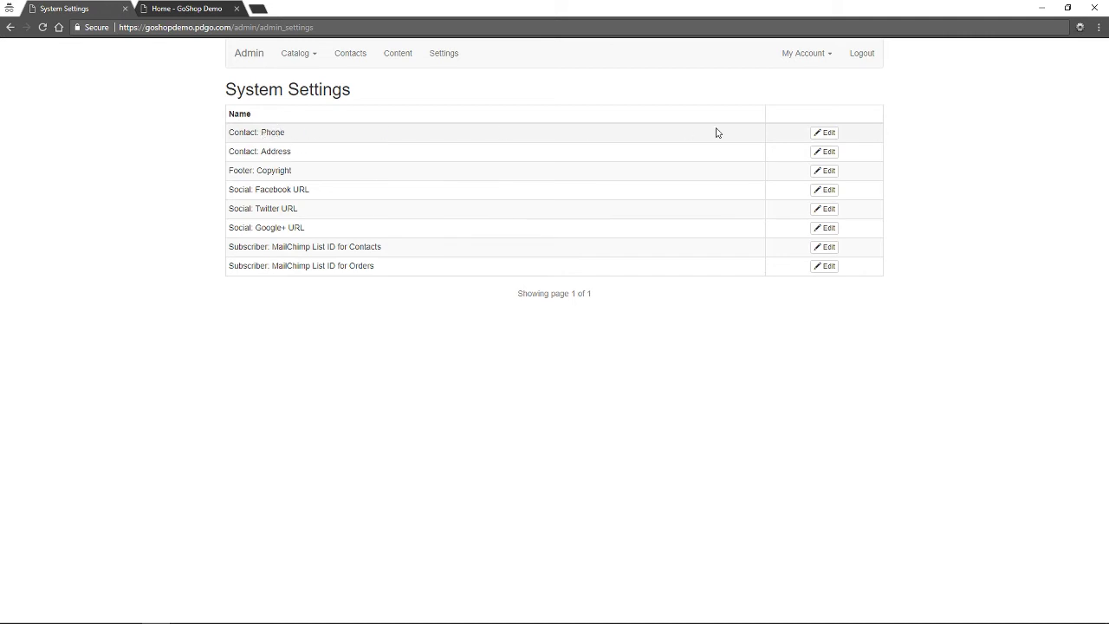
- Open the Contact: Phone setting for editing and read the description of where the number is used
click(830, 133)
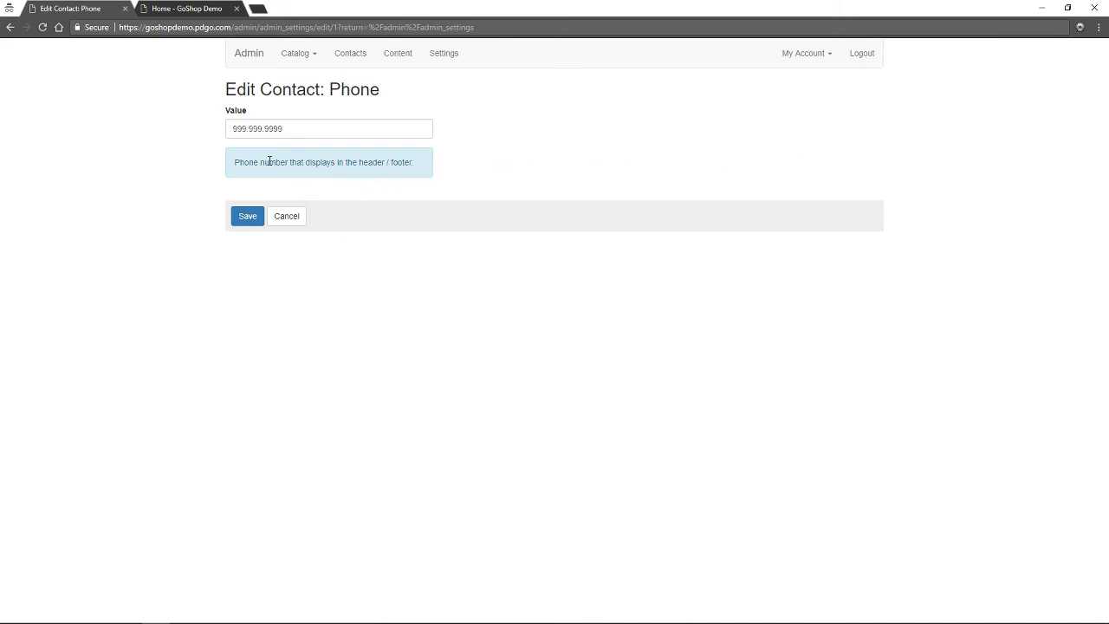
drag(269, 162, 437, 161)
click(437, 162)
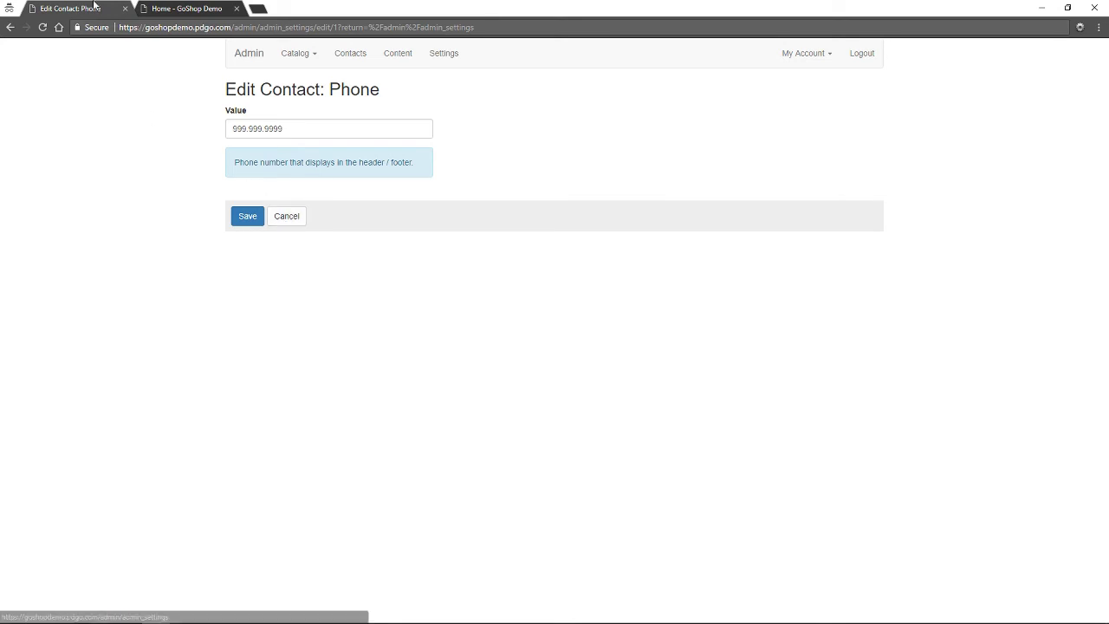
- Check the phone number in the storefront's header and footer, and save the Contact: Phone setting without edits
click(163, 8)
scroll(690, 139, up, 1)
scroll(693, 134, up, 1)
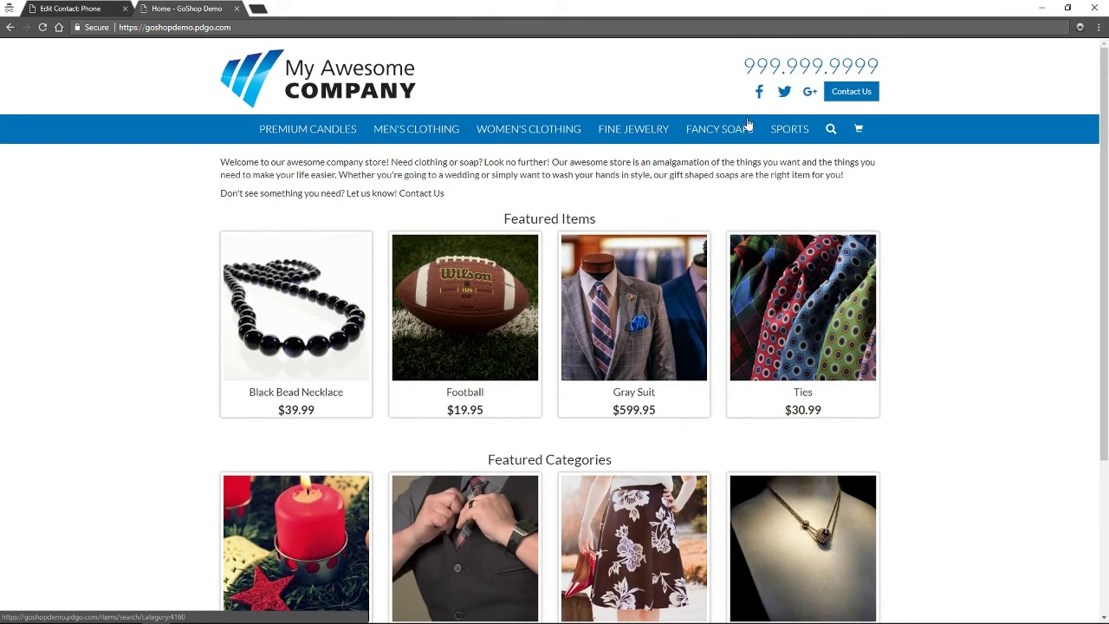
scroll(812, 197, down, 2)
scroll(788, 224, down, 2)
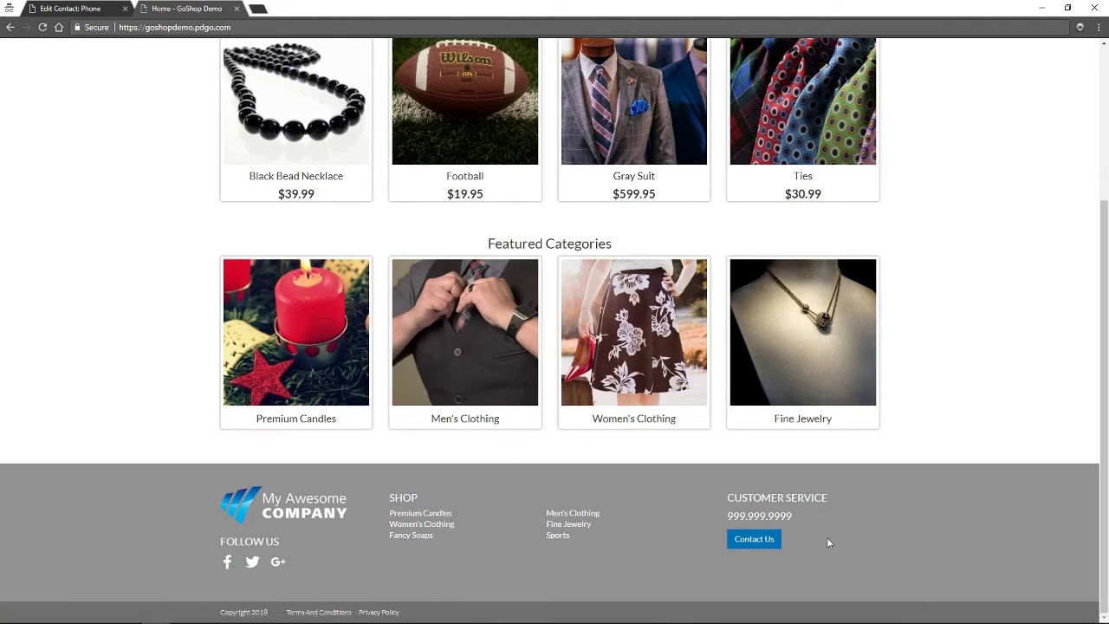
drag(794, 517, 722, 514)
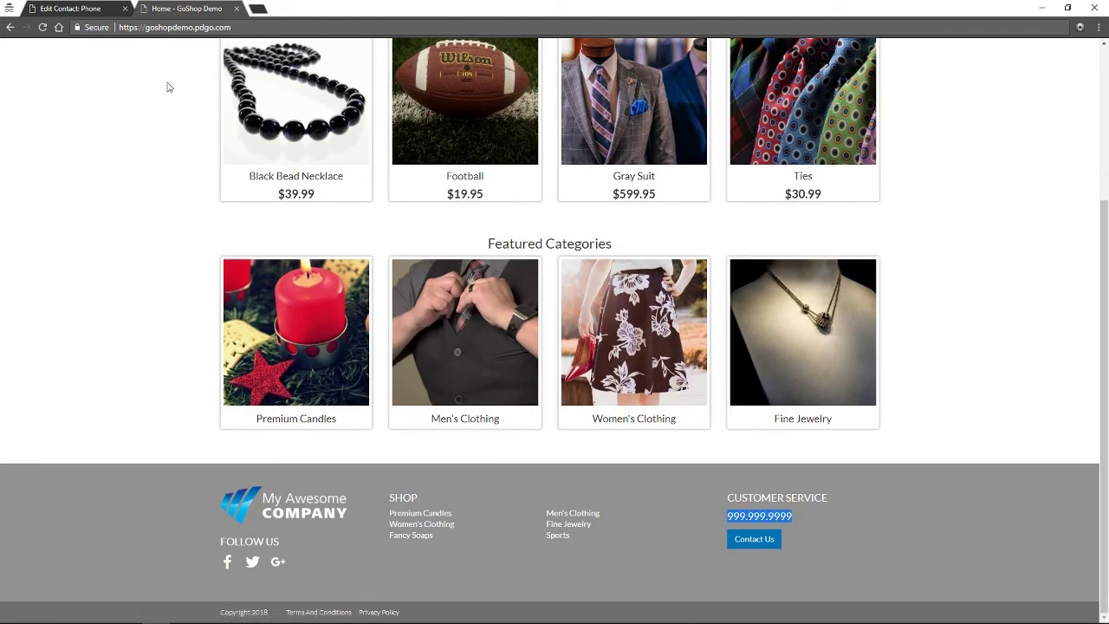
click(99, 9)
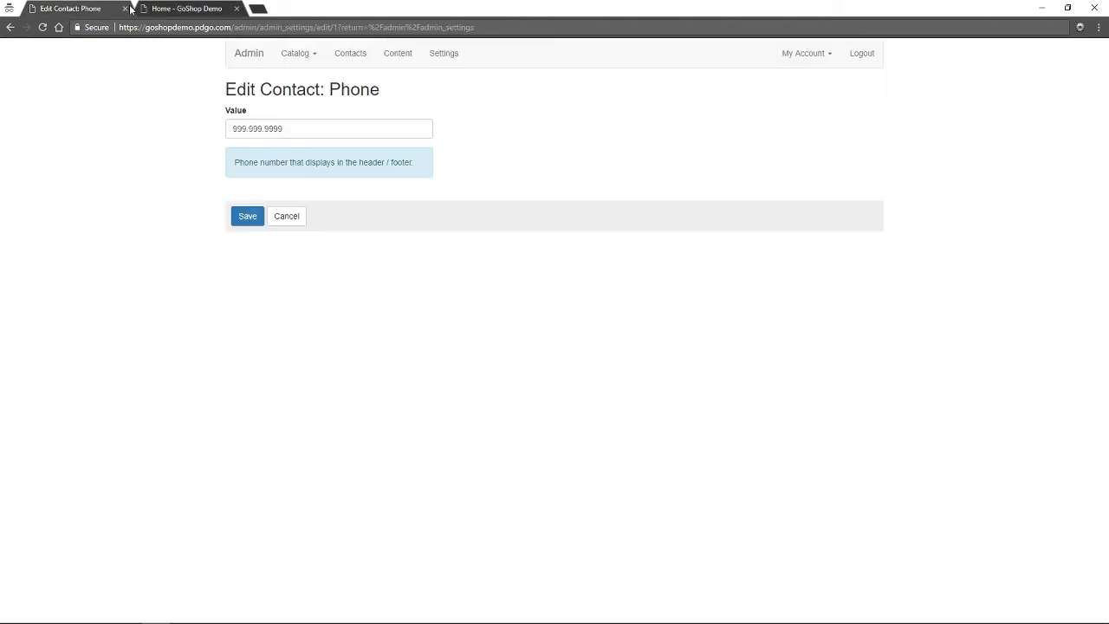
click(253, 220)
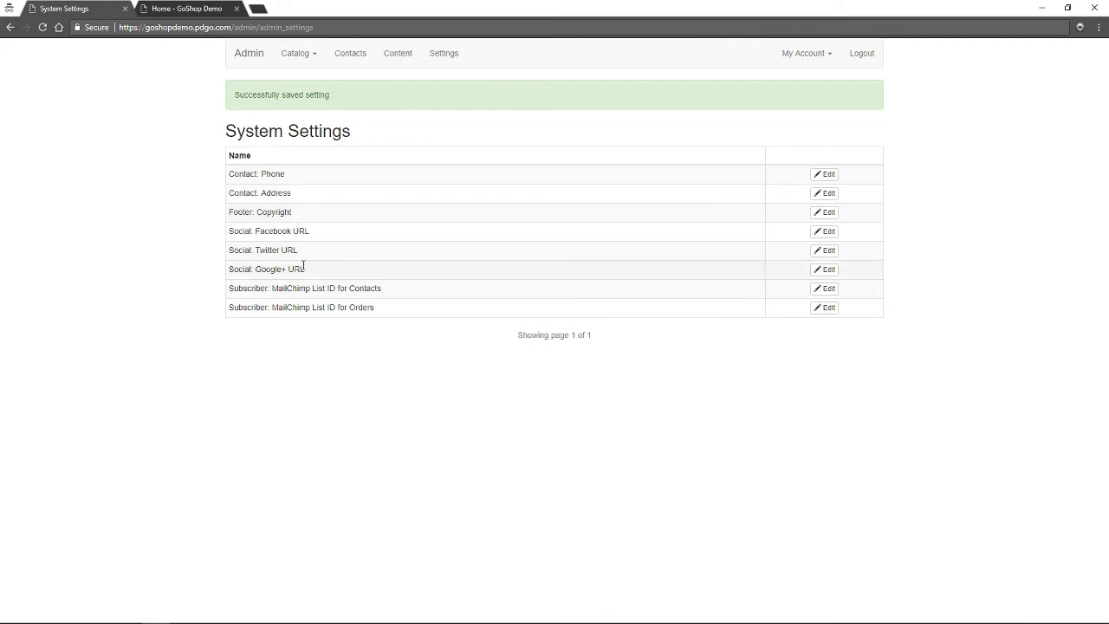
- Open the MailChimp List ID for Contacts setting, read its description, and cancel without entering a value
click(821, 293)
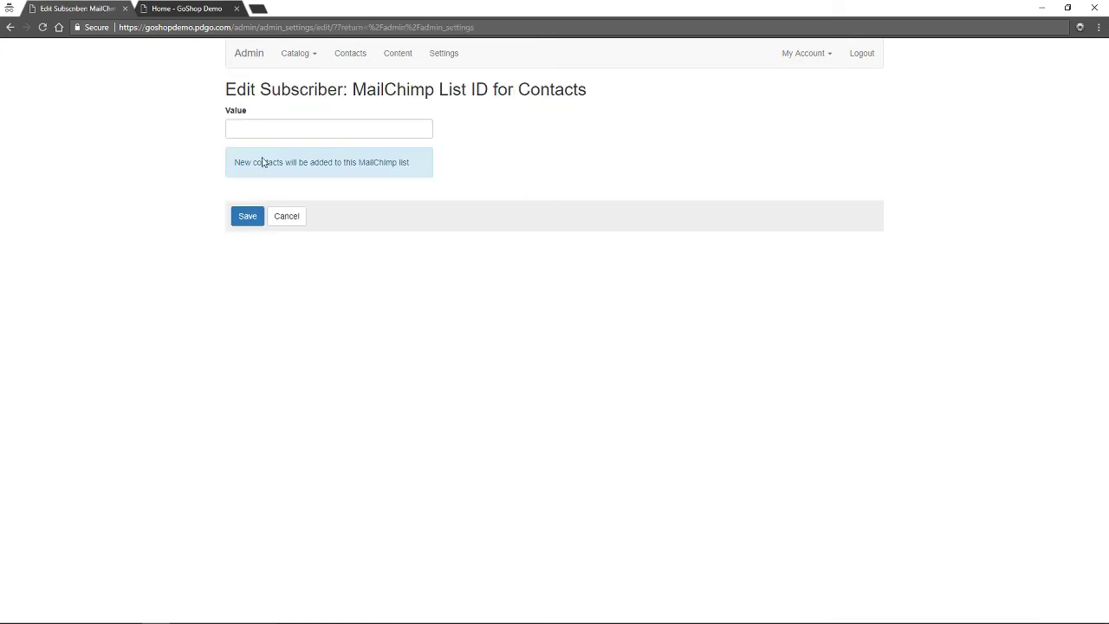
drag(232, 163, 421, 172)
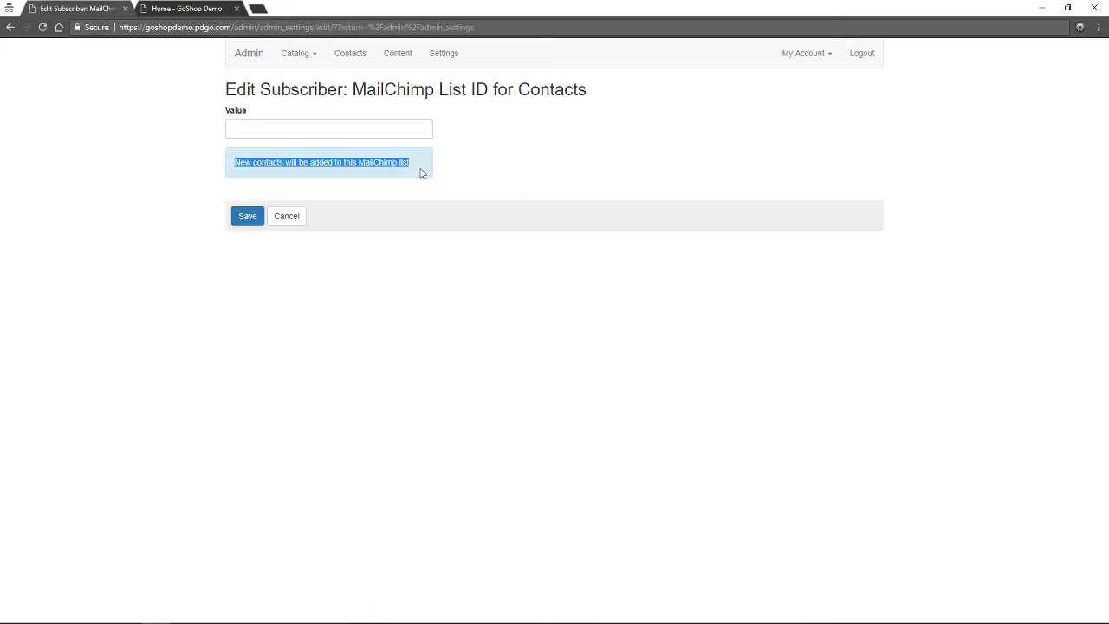
click(293, 222)
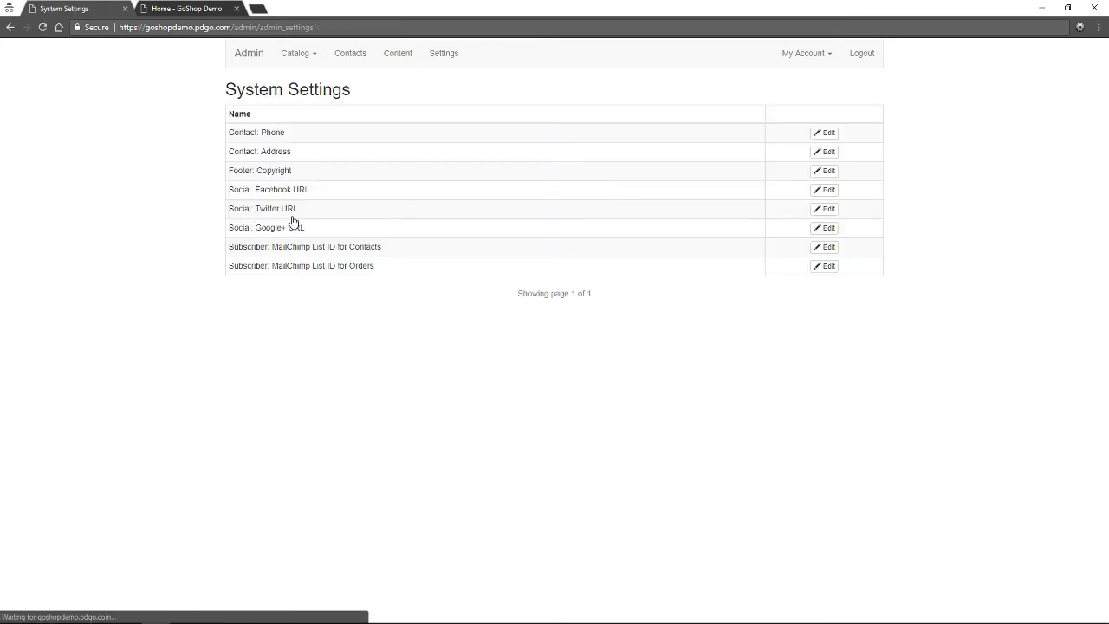
- Open the MailChimp List ID for Orders setting, read its description, and save it with the value left blank
click(819, 268)
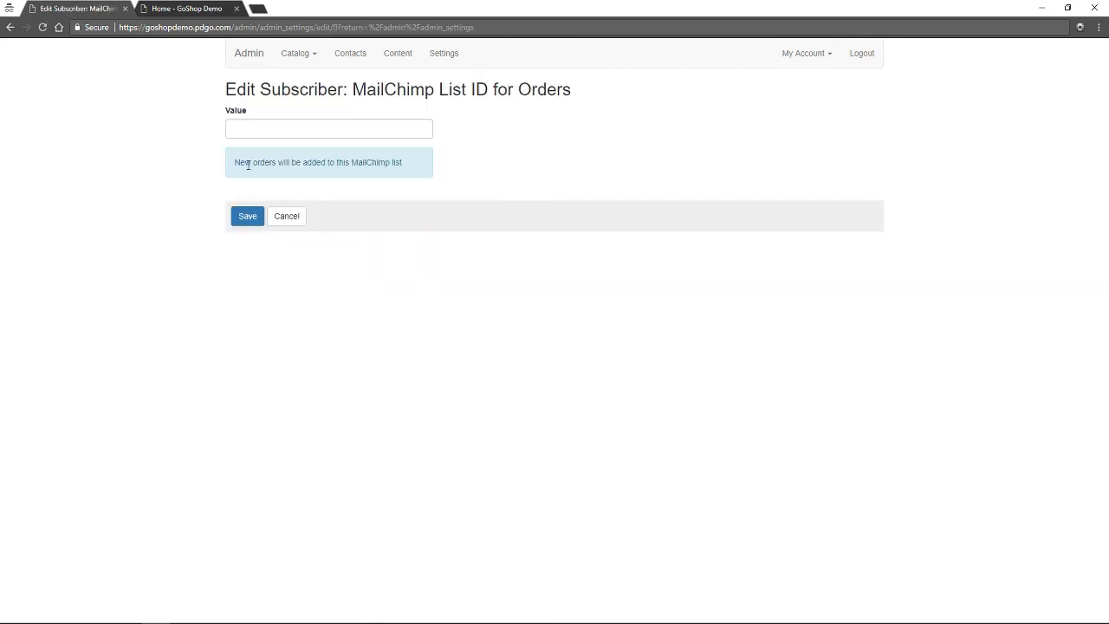
drag(239, 162, 415, 174)
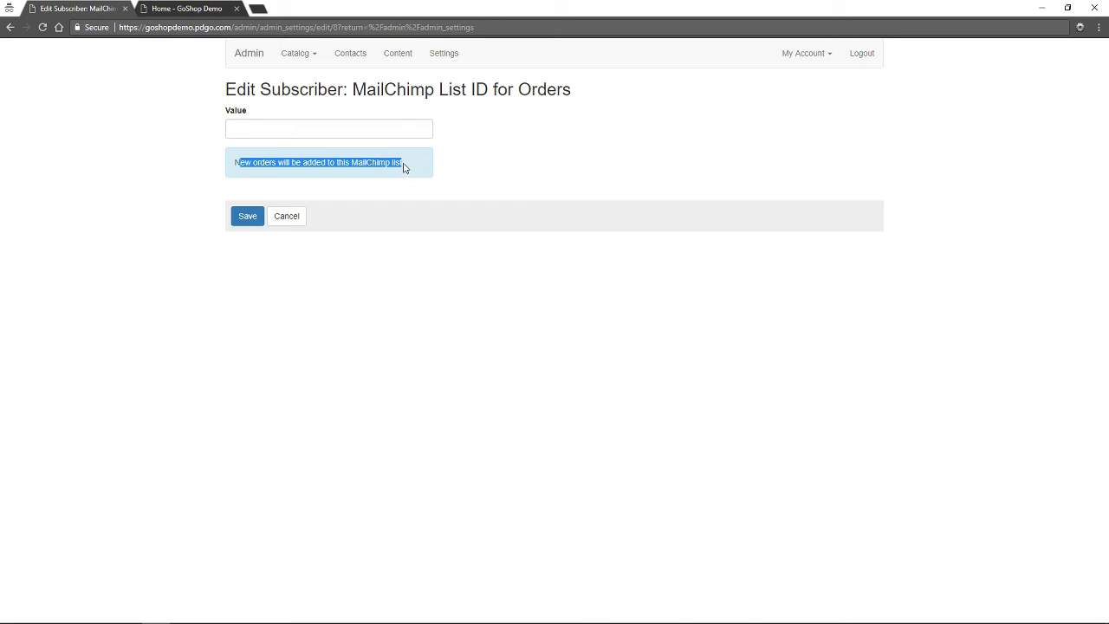
click(405, 167)
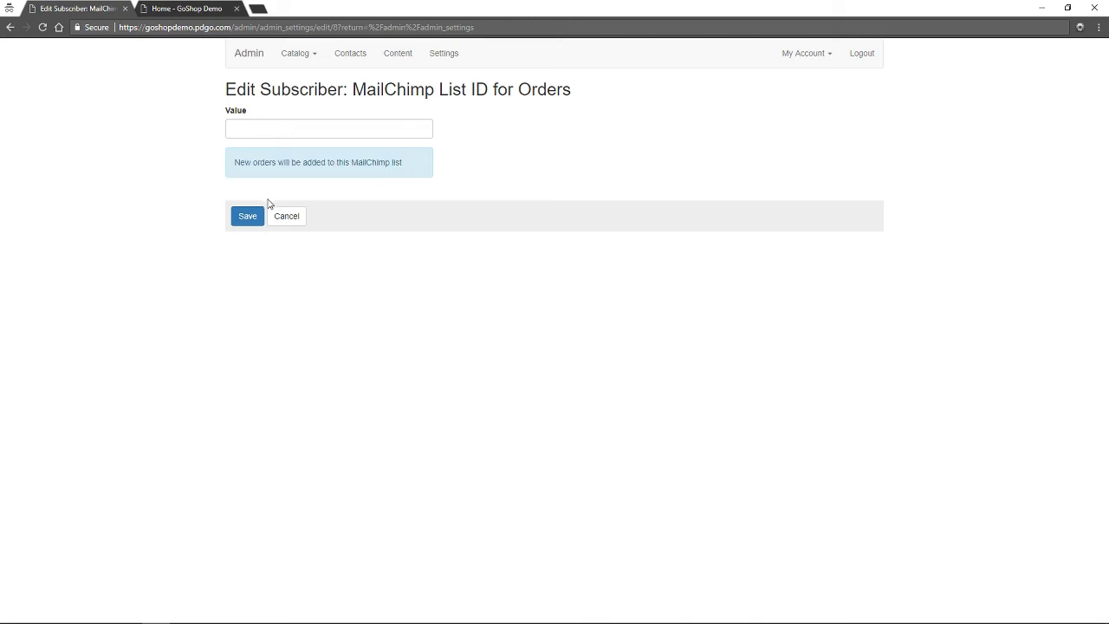
click(233, 219)
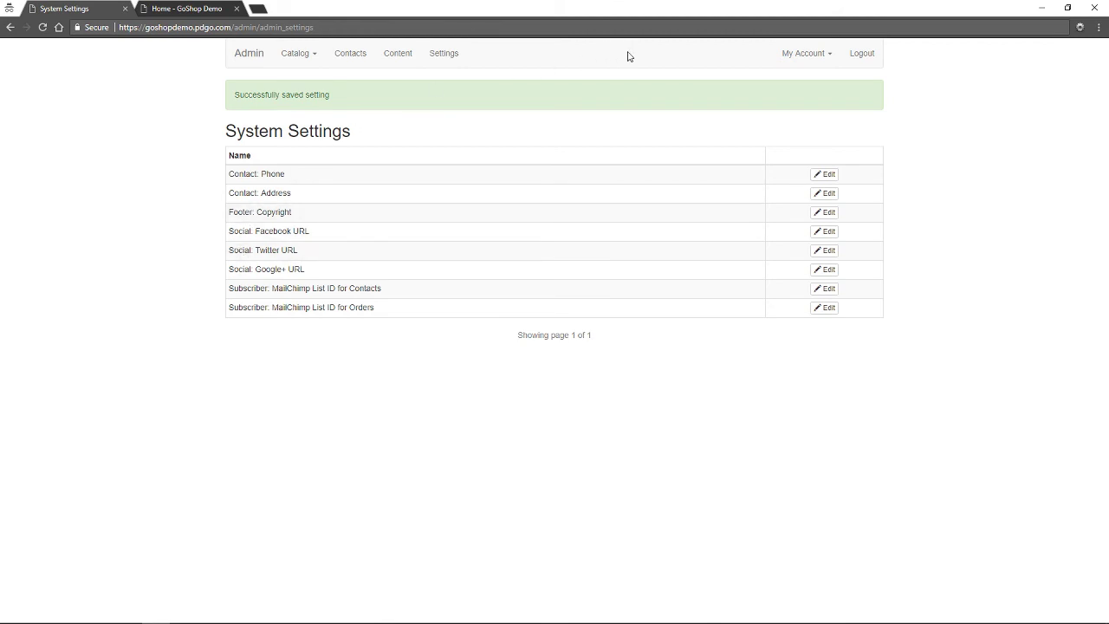
- Open the Change My Password form and examine its old and new password fields without filling them in
click(812, 53)
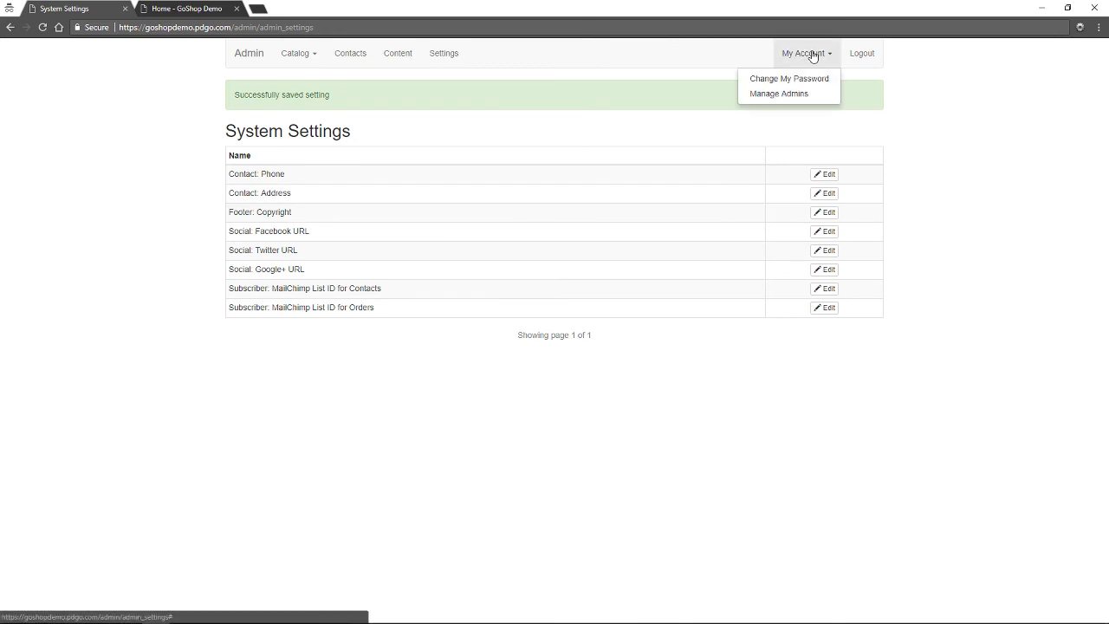
click(767, 82)
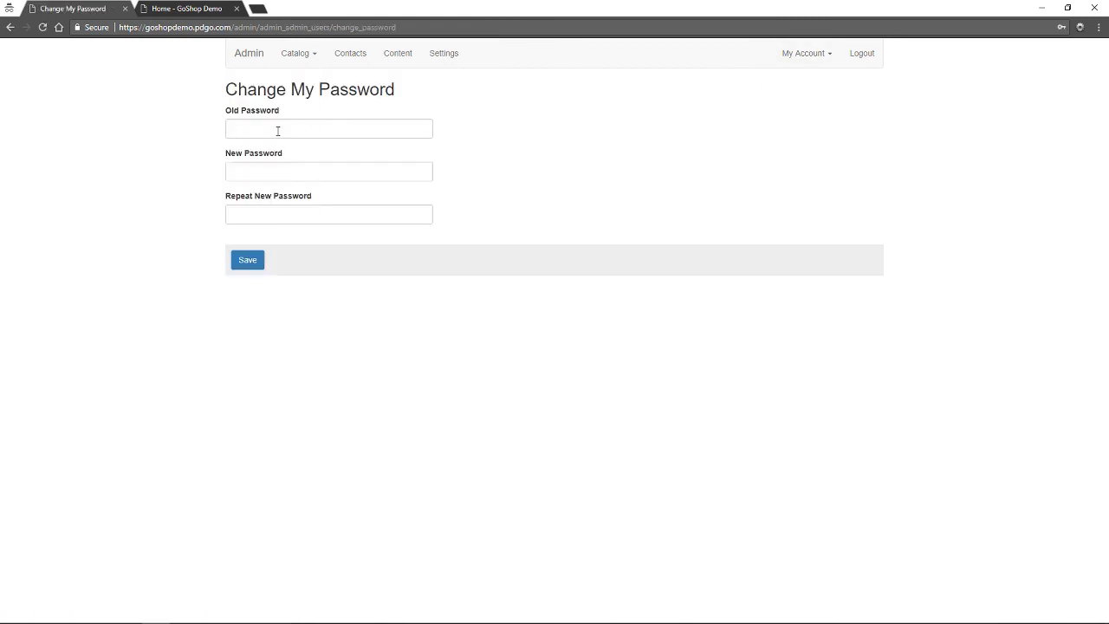
click(237, 132)
click(214, 141)
click(235, 131)
click(213, 138)
click(258, 173)
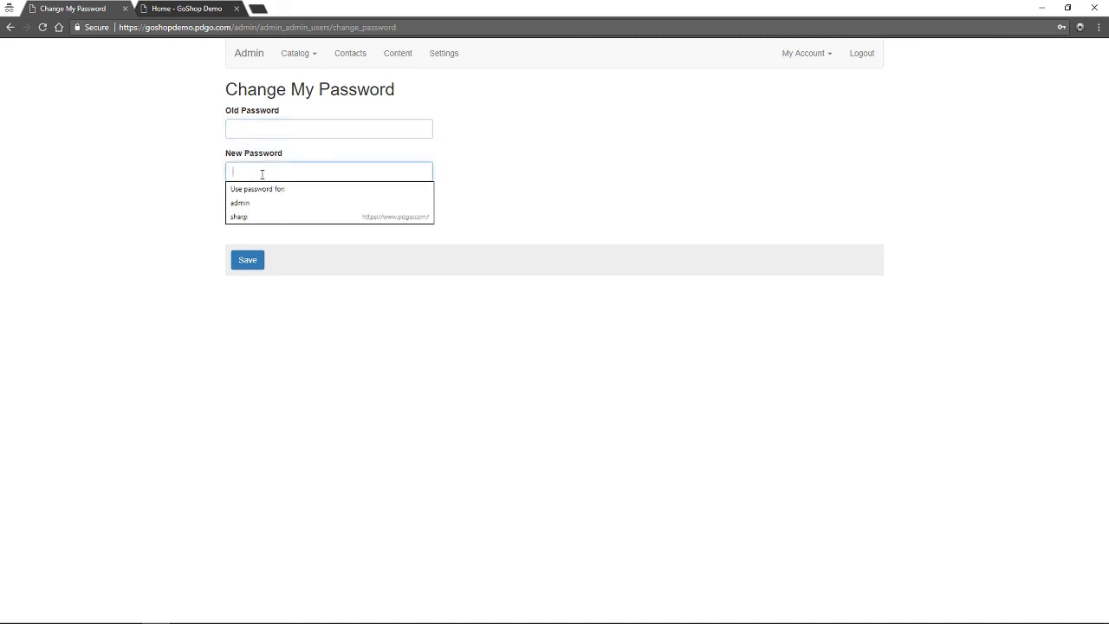
click(197, 180)
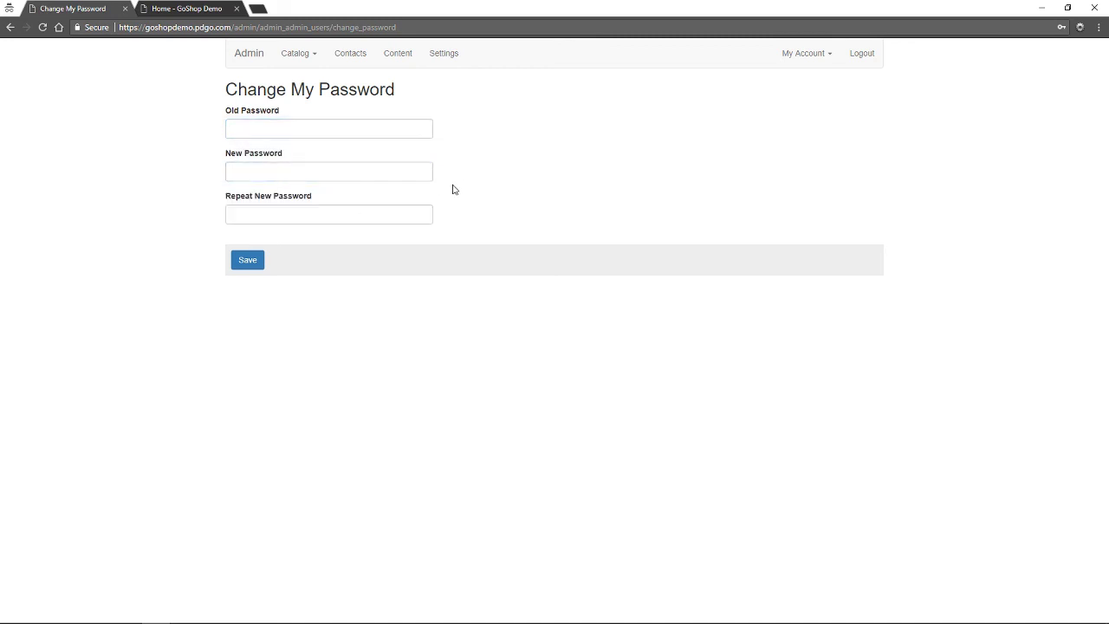
- Open the admin users list, examine the blank Add Admin User form, and cancel it
click(802, 59)
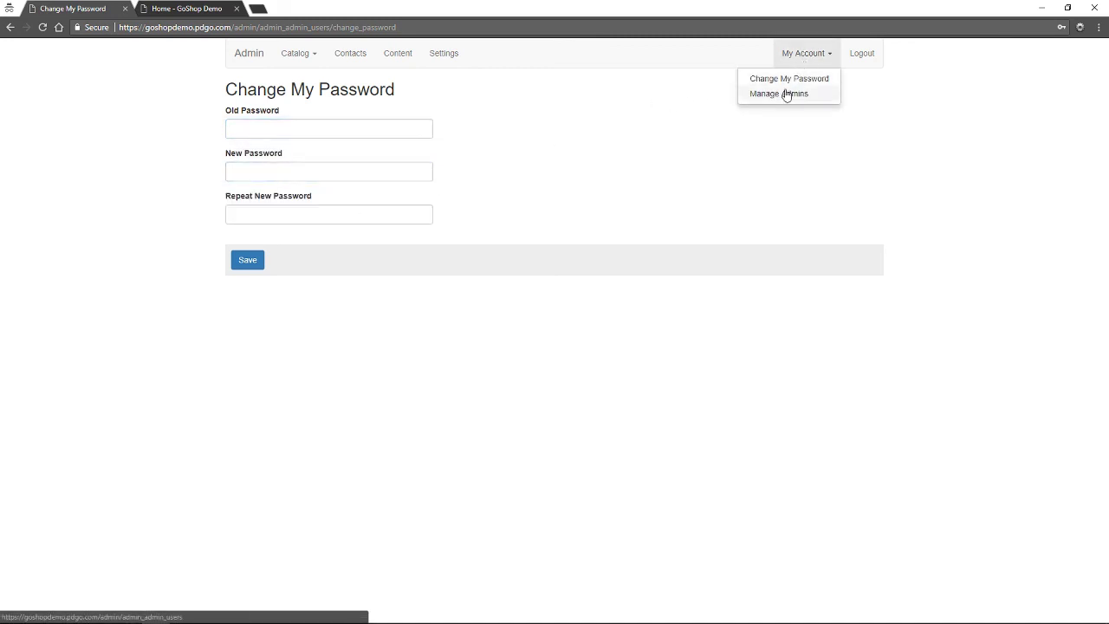
click(782, 97)
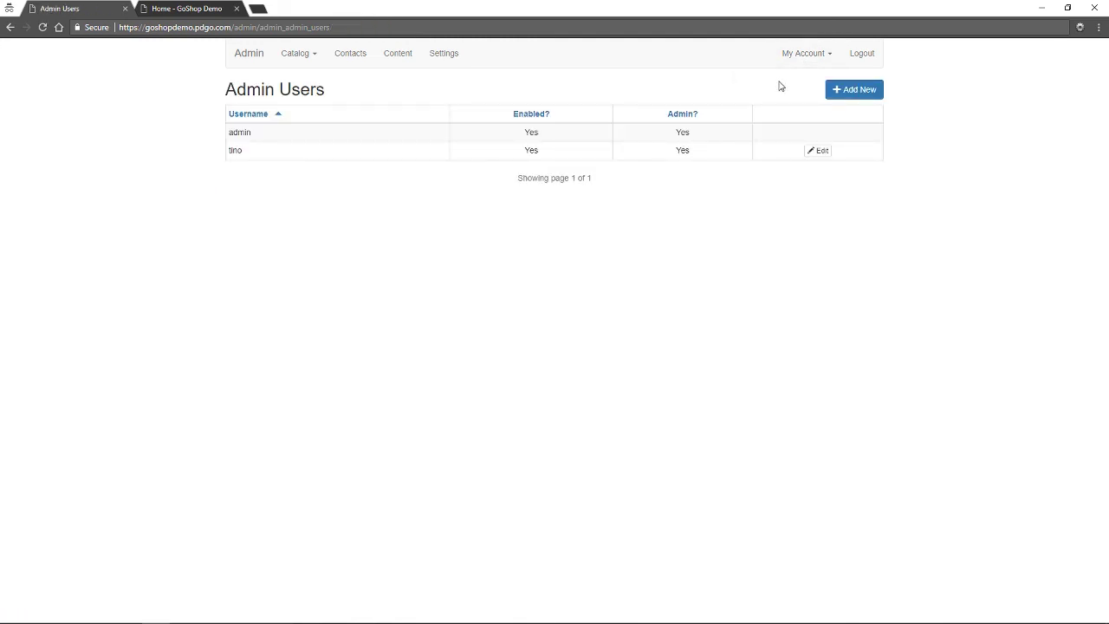
click(861, 90)
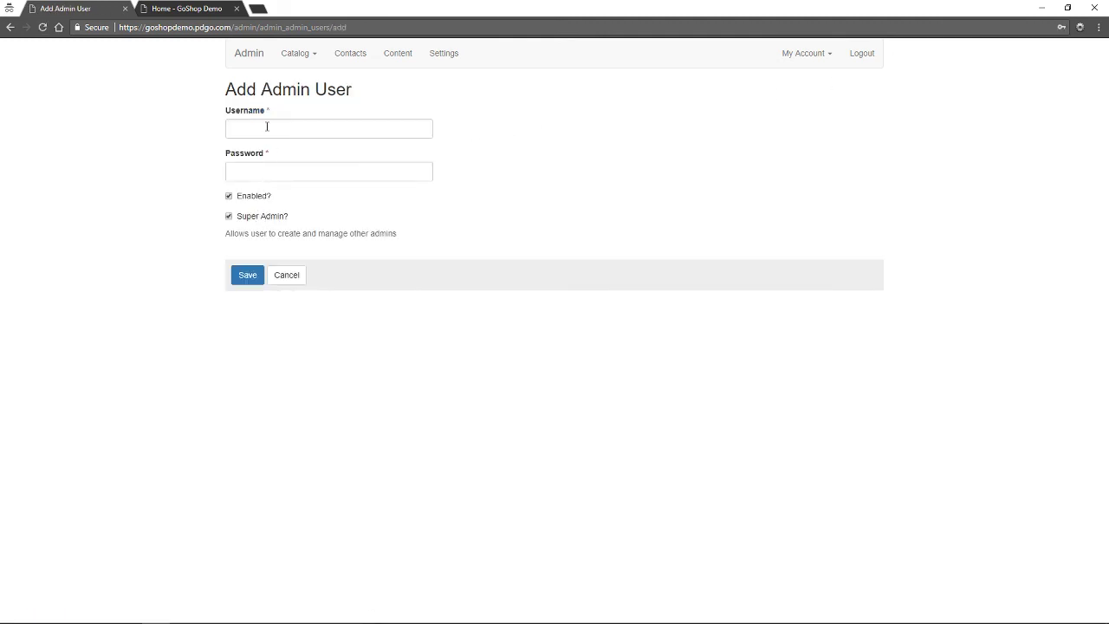
click(288, 275)
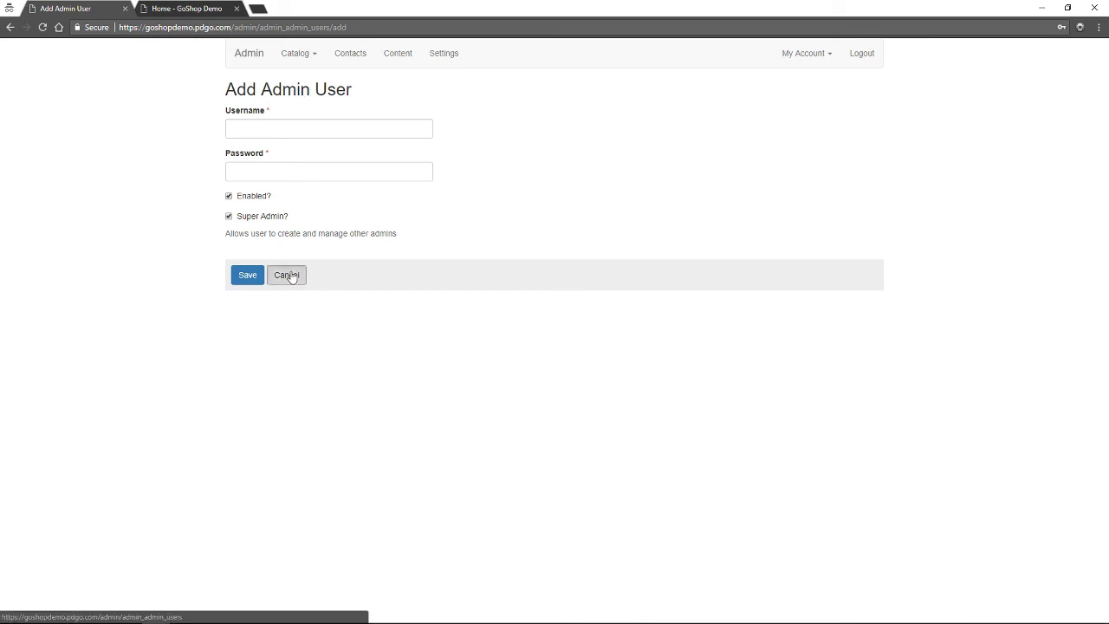